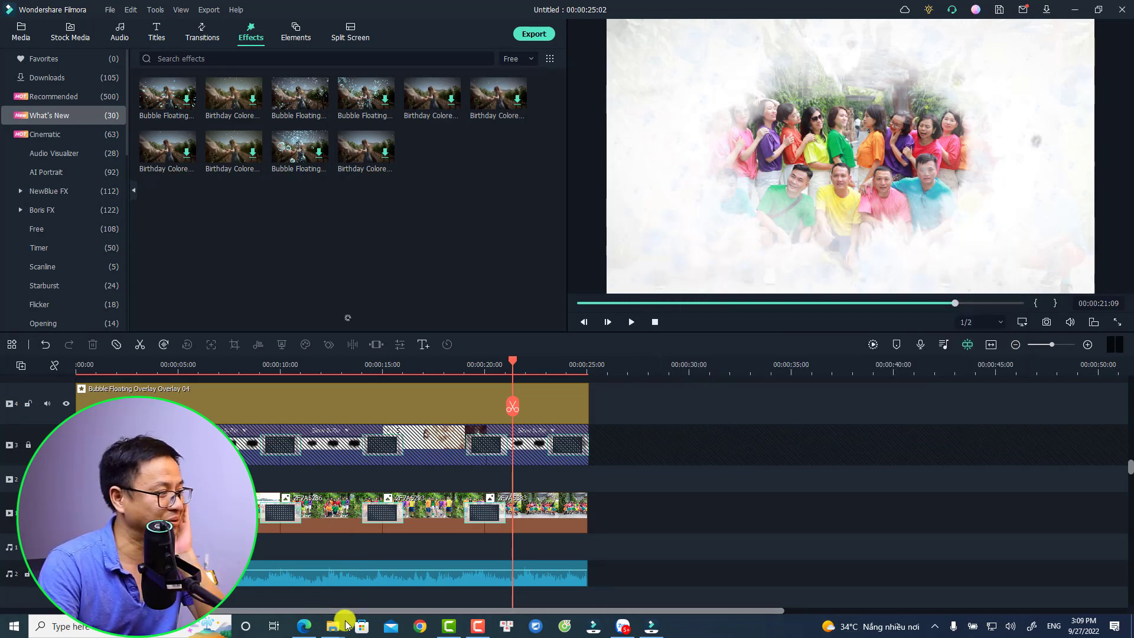
# Maximize the MOV Overlays Explorer window, then go to Downloads and select photo 2F7A5432
pyautogui.moveTo(341, 629)
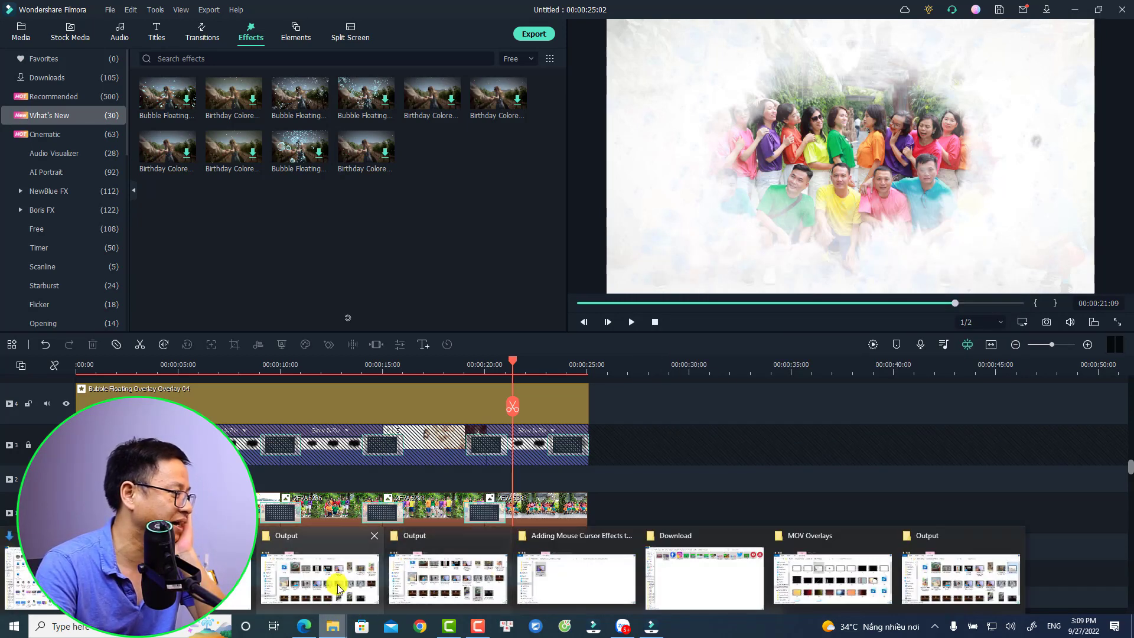
pyautogui.click(324, 580)
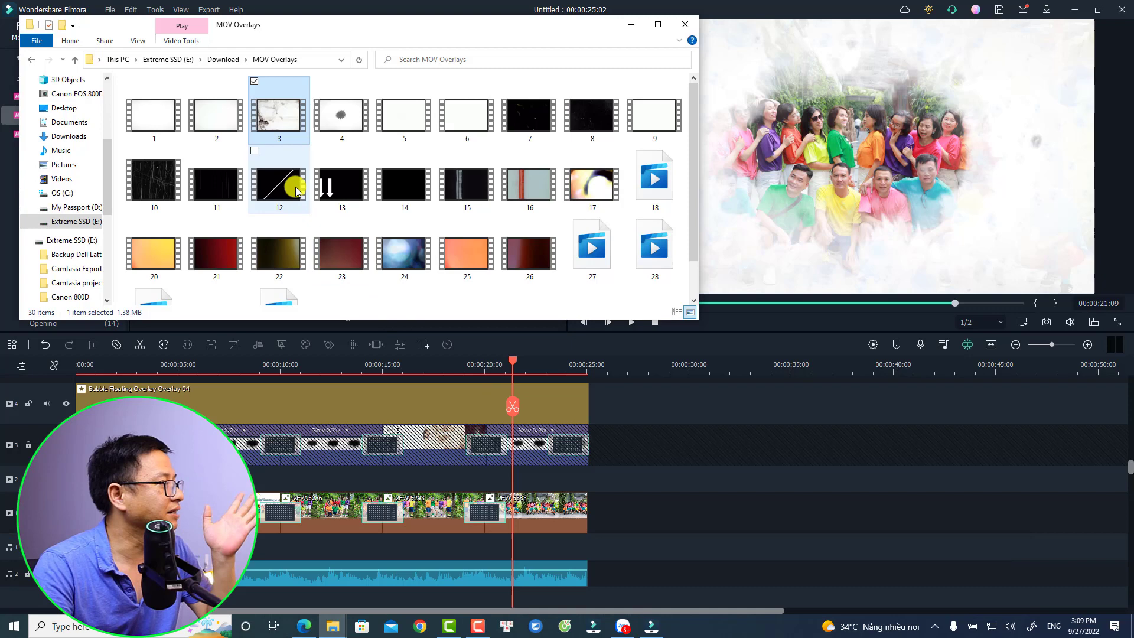
pyautogui.click(658, 24)
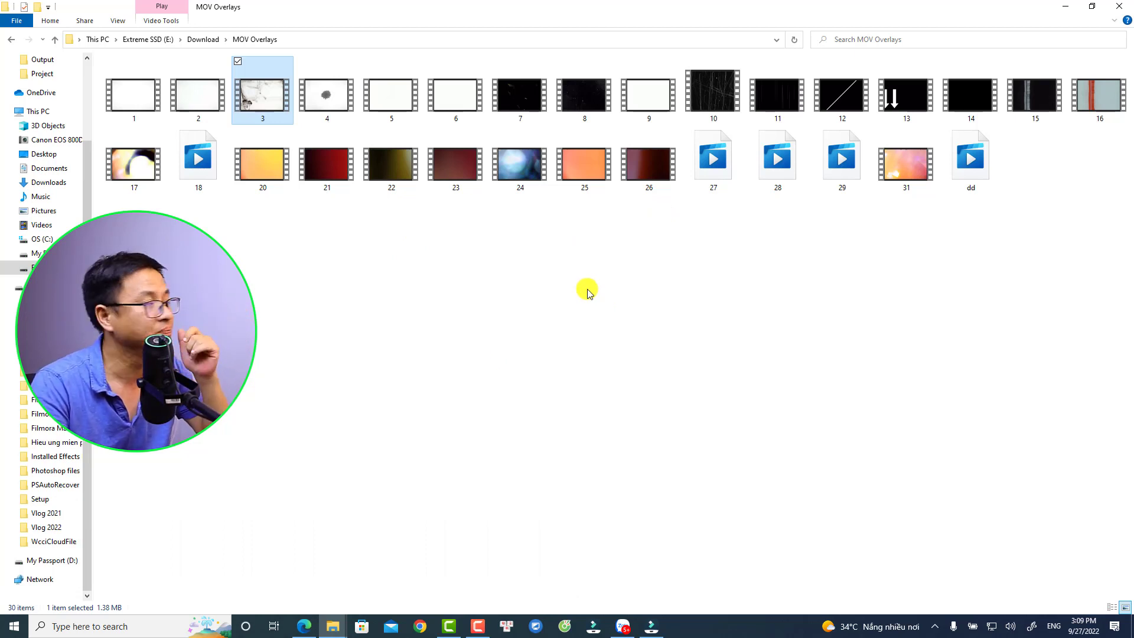
pyautogui.click(39, 182)
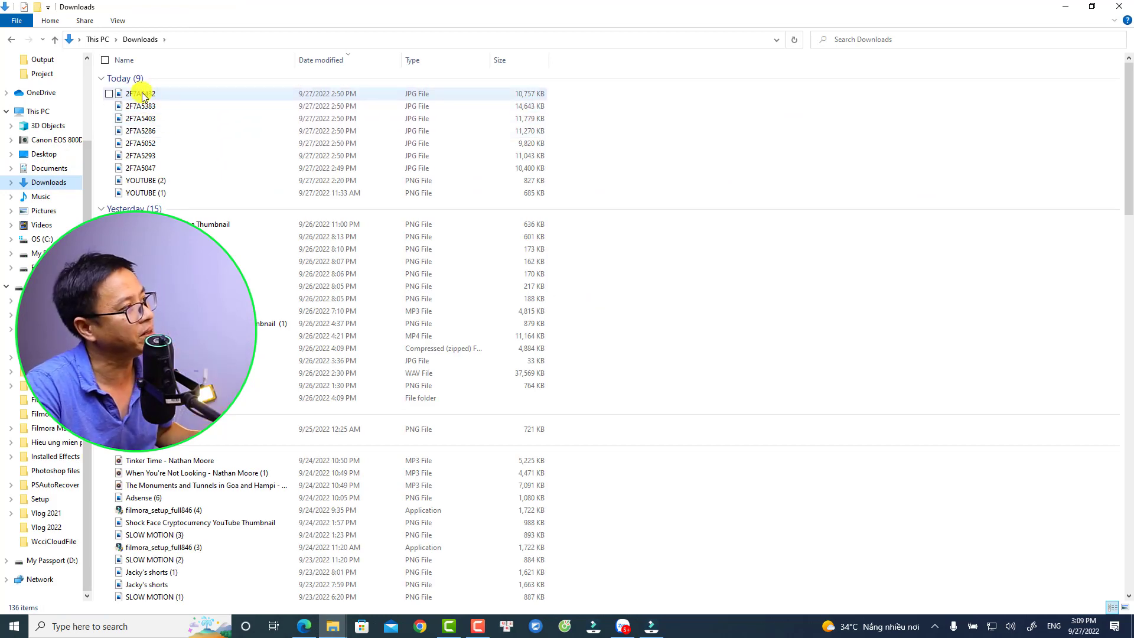
pyautogui.click(142, 93)
# View photos 2F7A5432, 2F7A5403 and 2F7A5383 in Photos, then close the viewer and return to Filmora
pyautogui.doubleClick(141, 92)
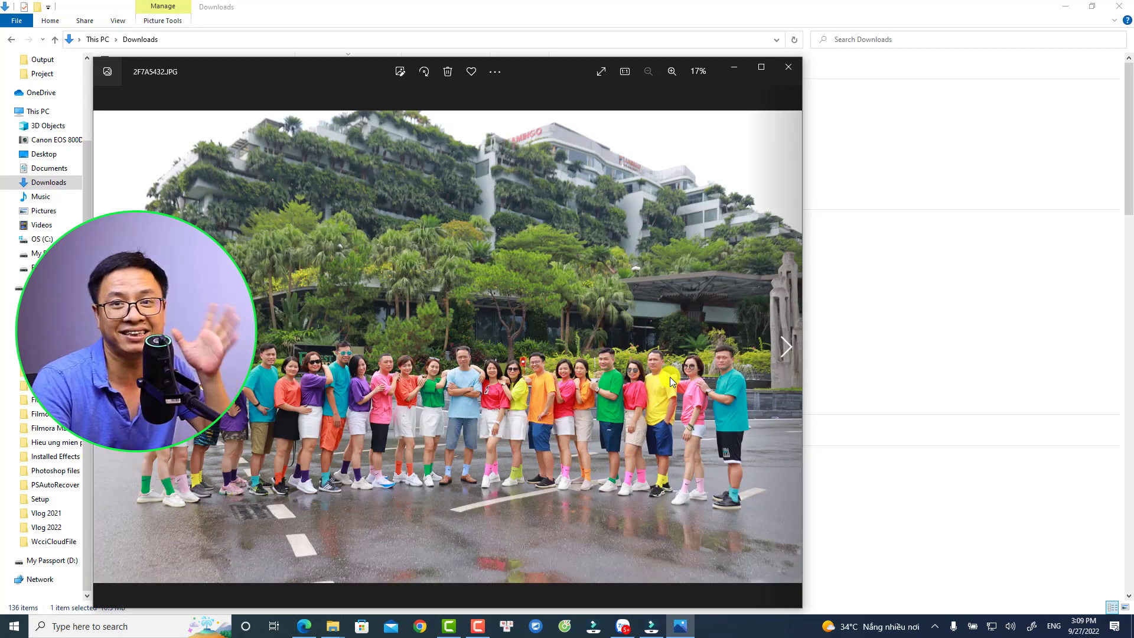
pyautogui.click(789, 353)
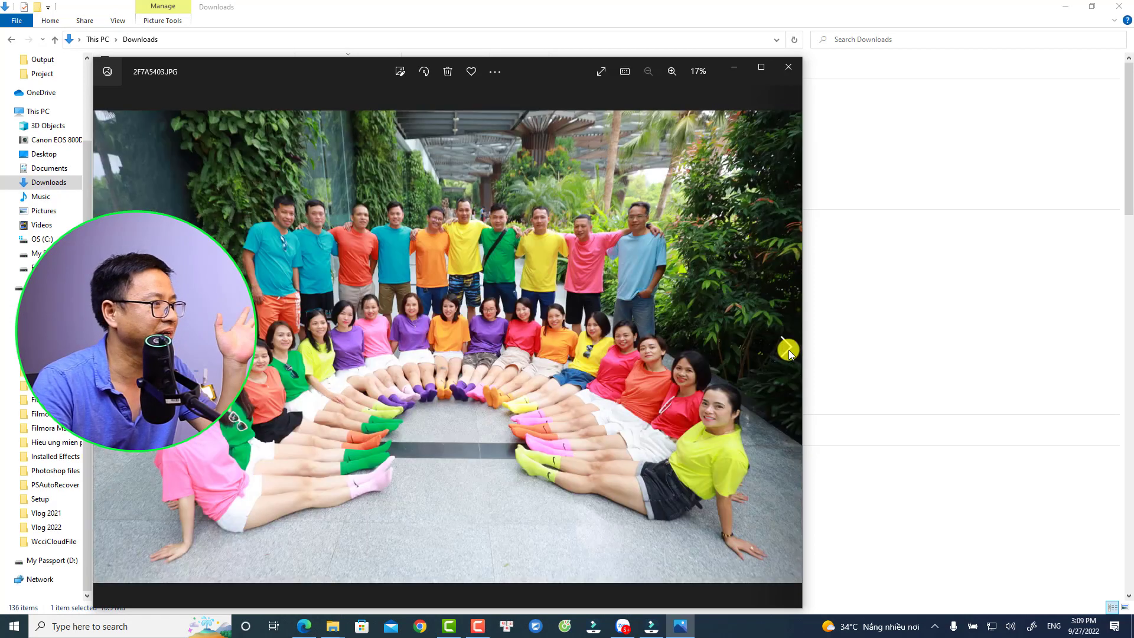
pyautogui.click(789, 353)
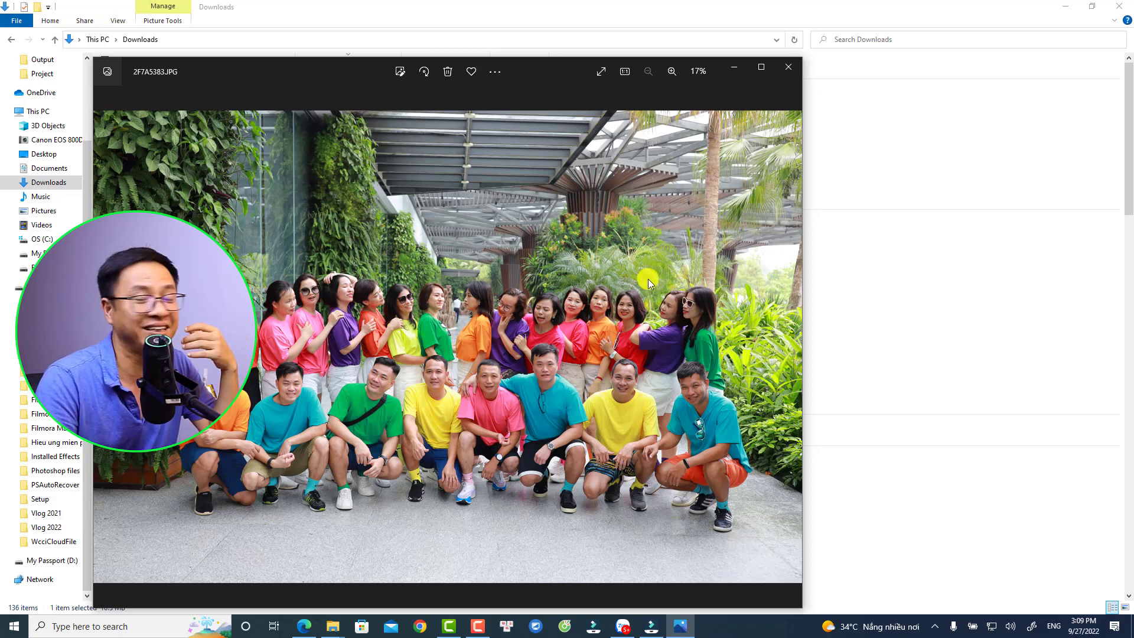
pyautogui.click(789, 67)
pyautogui.click(651, 626)
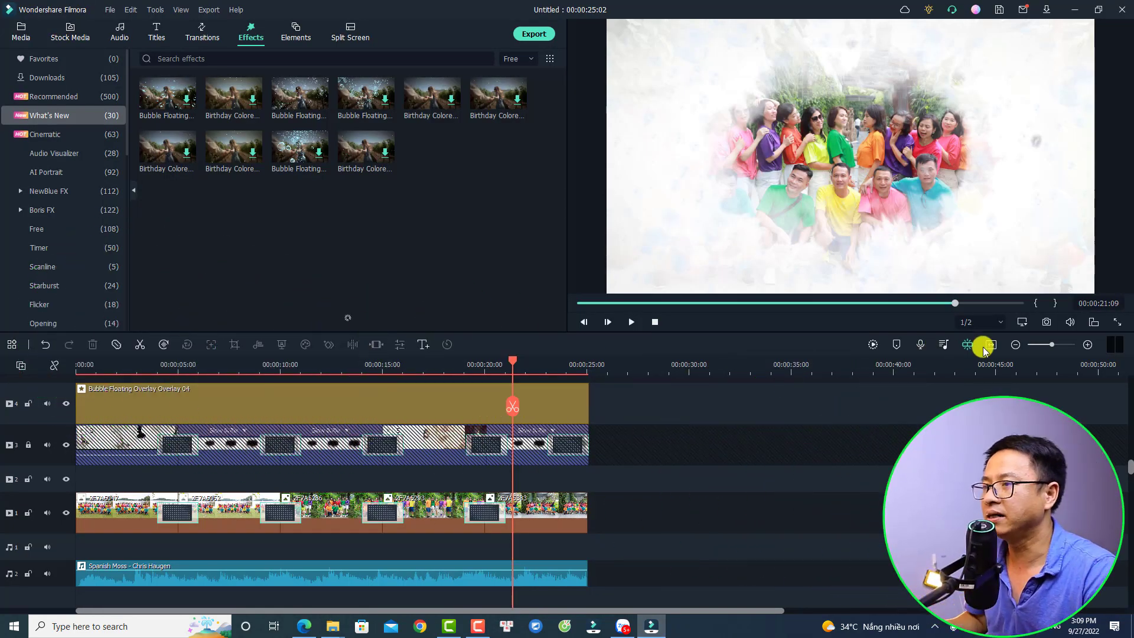
# Fit the project into the timeline view and delete all empty tracks
pyautogui.click(989, 346)
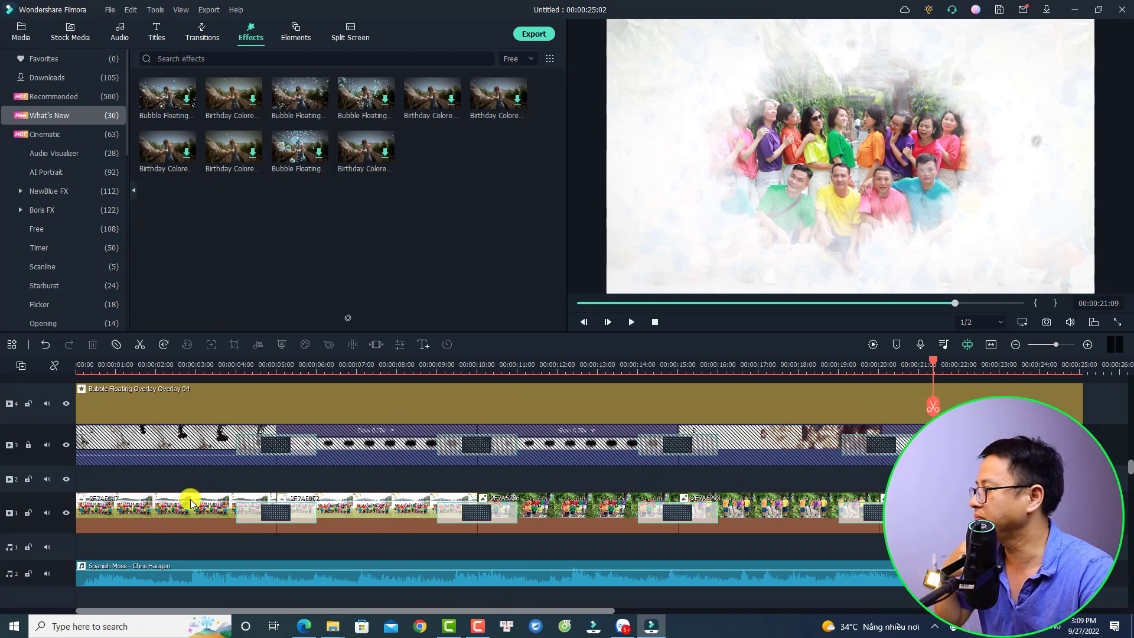
pyautogui.rightClick(55, 472)
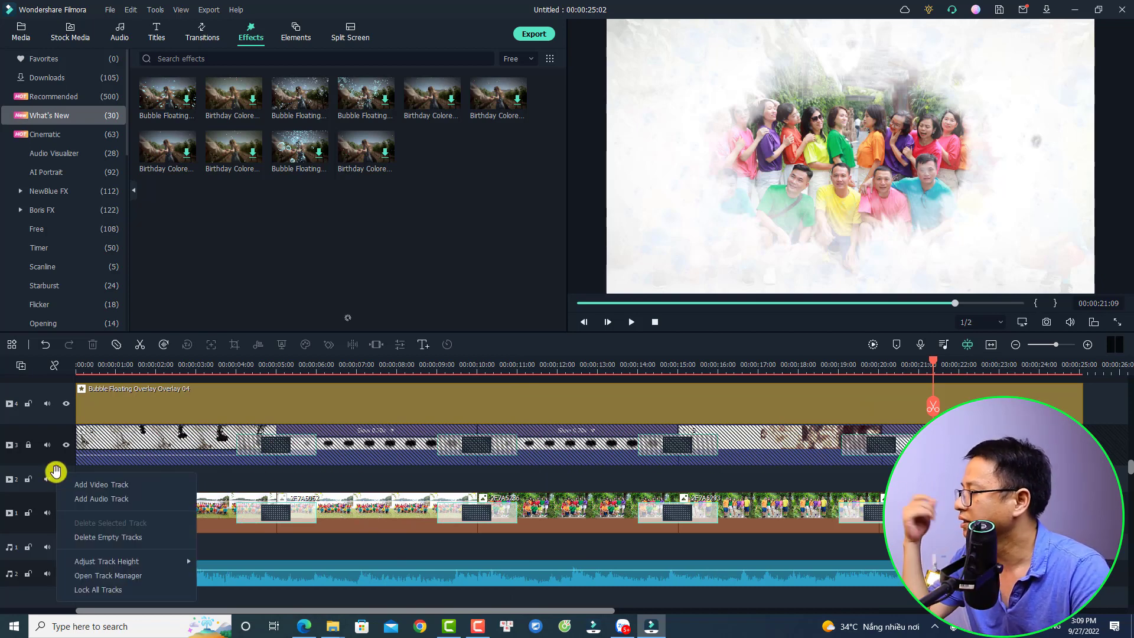
pyautogui.click(90, 538)
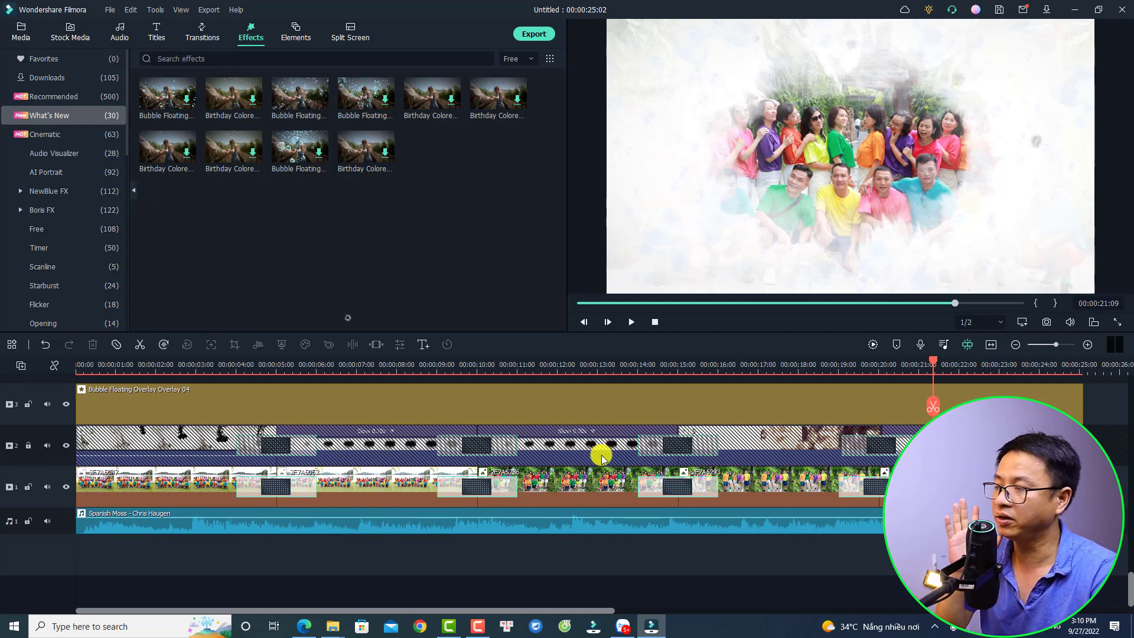
# Unlock track 2 and delete every clip on the timeline
pyautogui.click(28, 446)
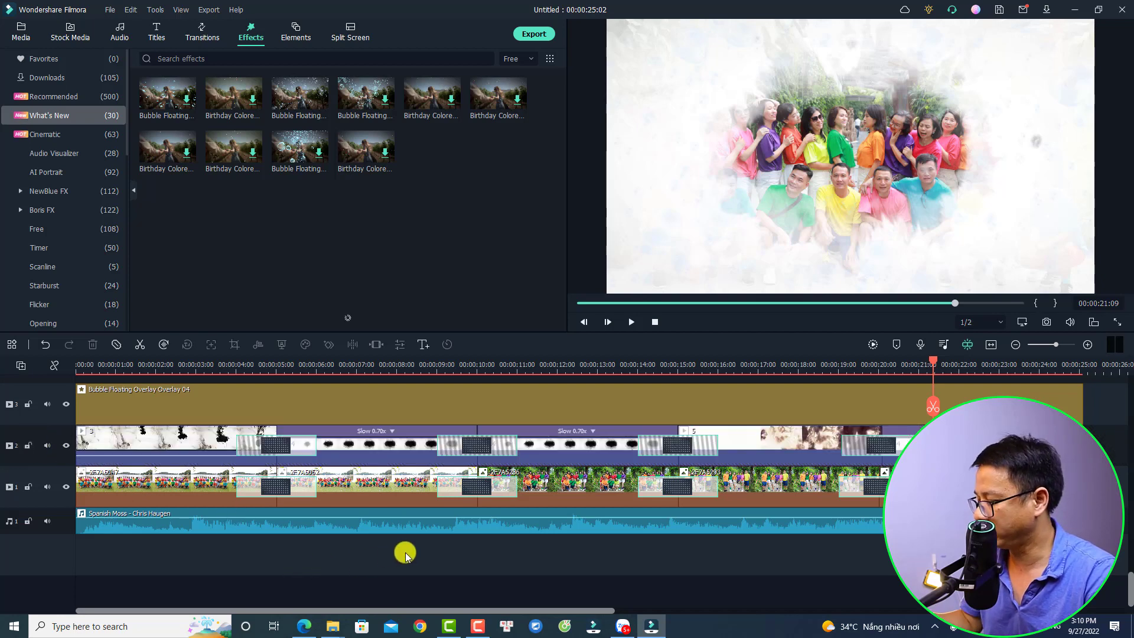
pyautogui.hotkey('ctrl', 'a')
pyautogui.press('Delete')
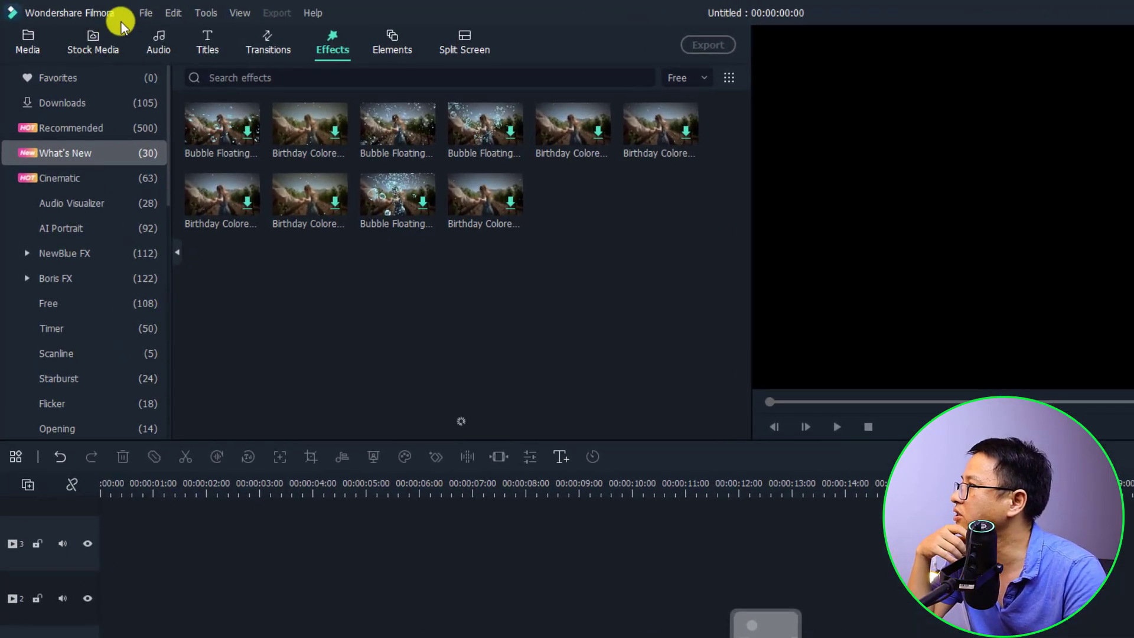
pyautogui.click(144, 12)
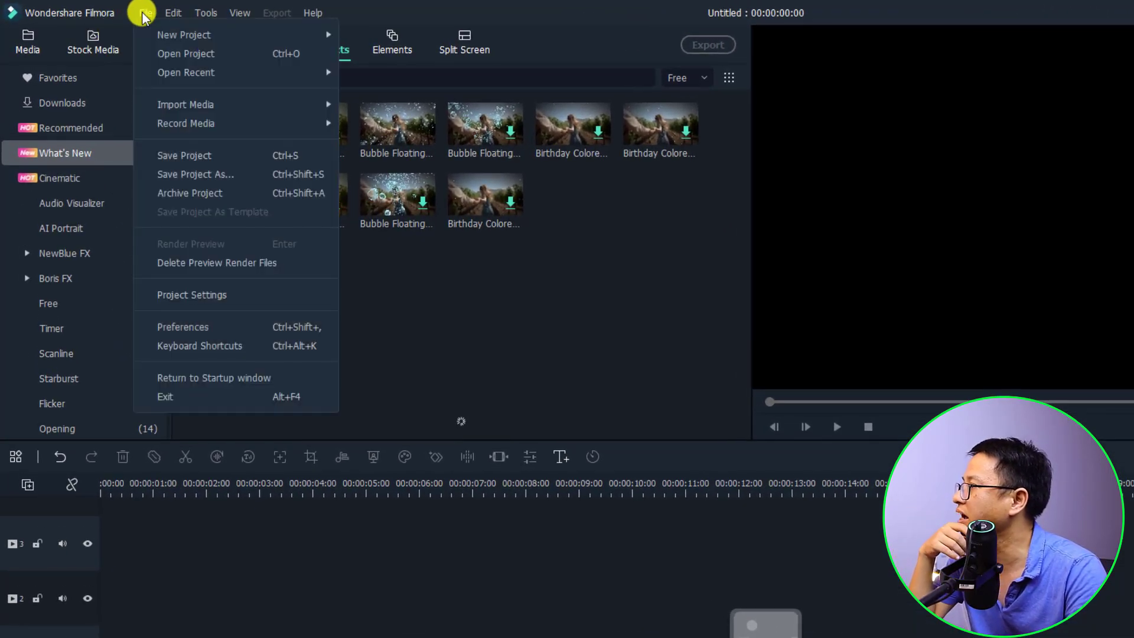
pyautogui.click(187, 323)
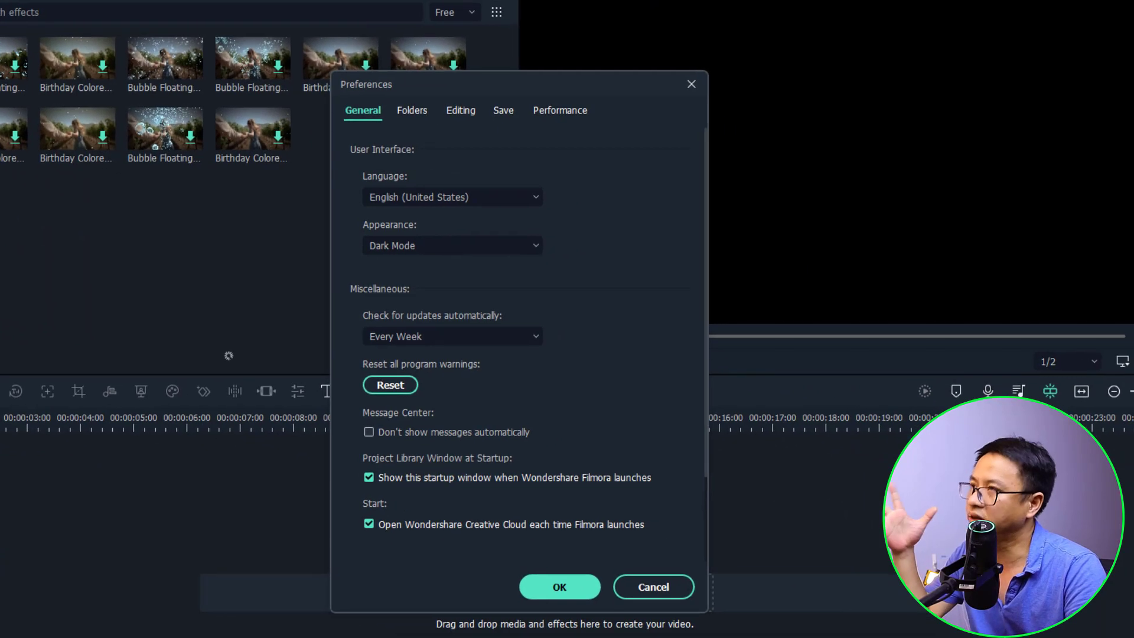
pyautogui.click(453, 111)
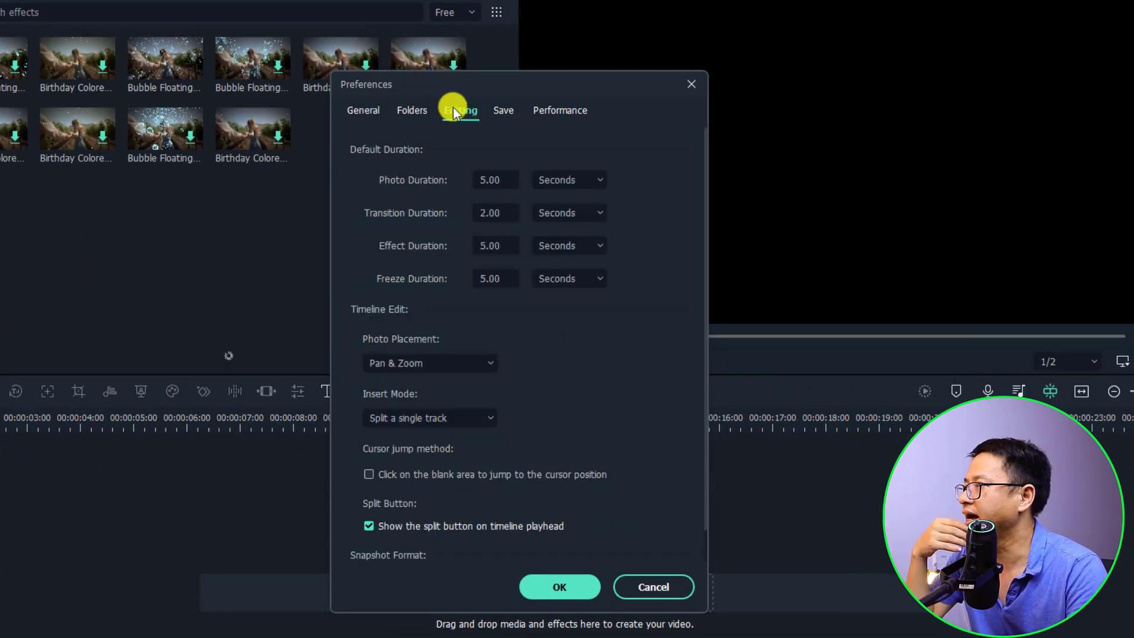
pyautogui.click(502, 179)
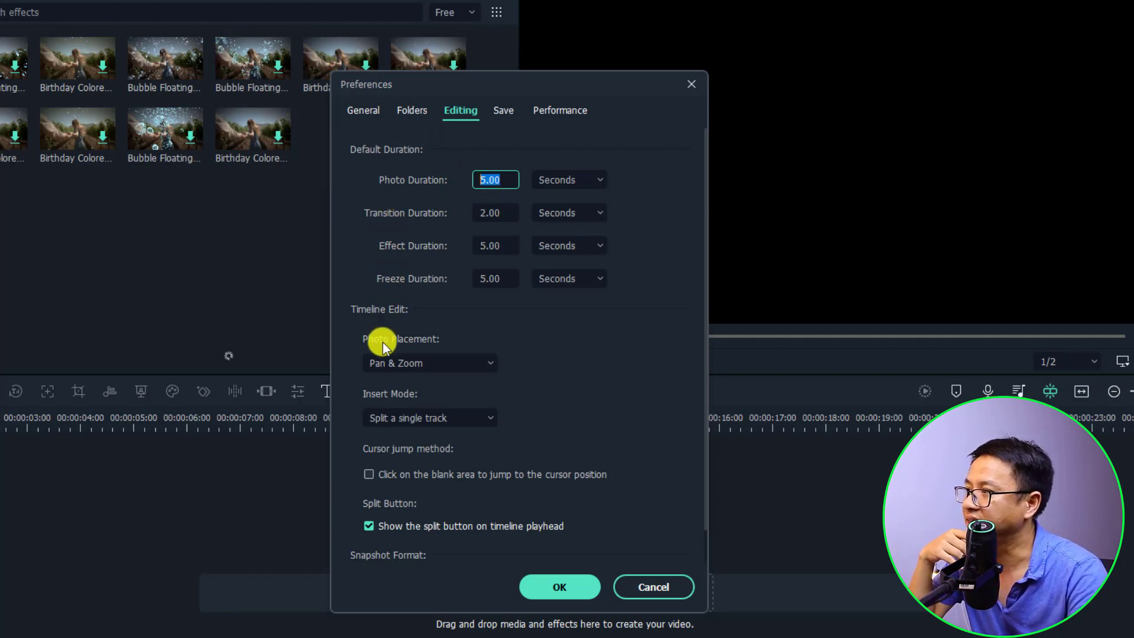
pyautogui.click(417, 363)
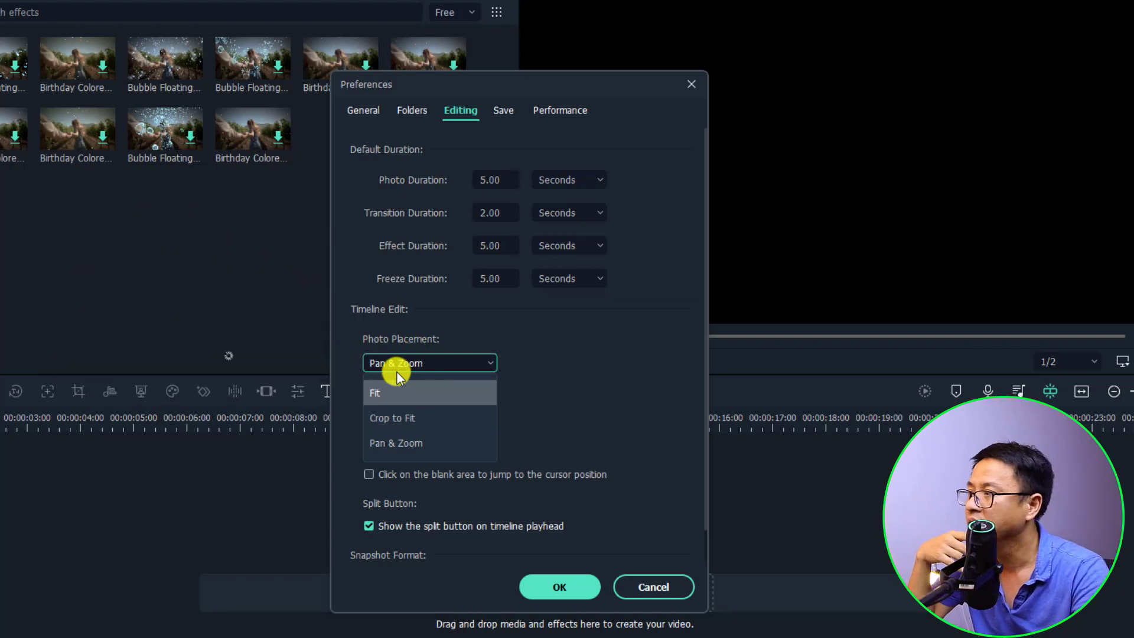
pyautogui.click(399, 442)
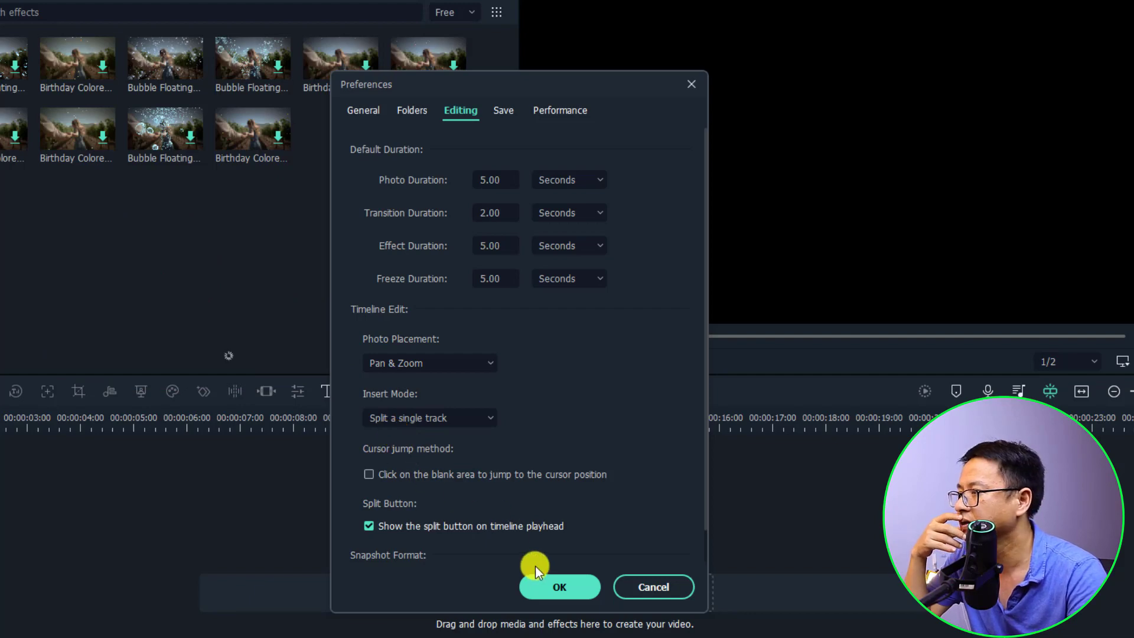
pyautogui.click(548, 587)
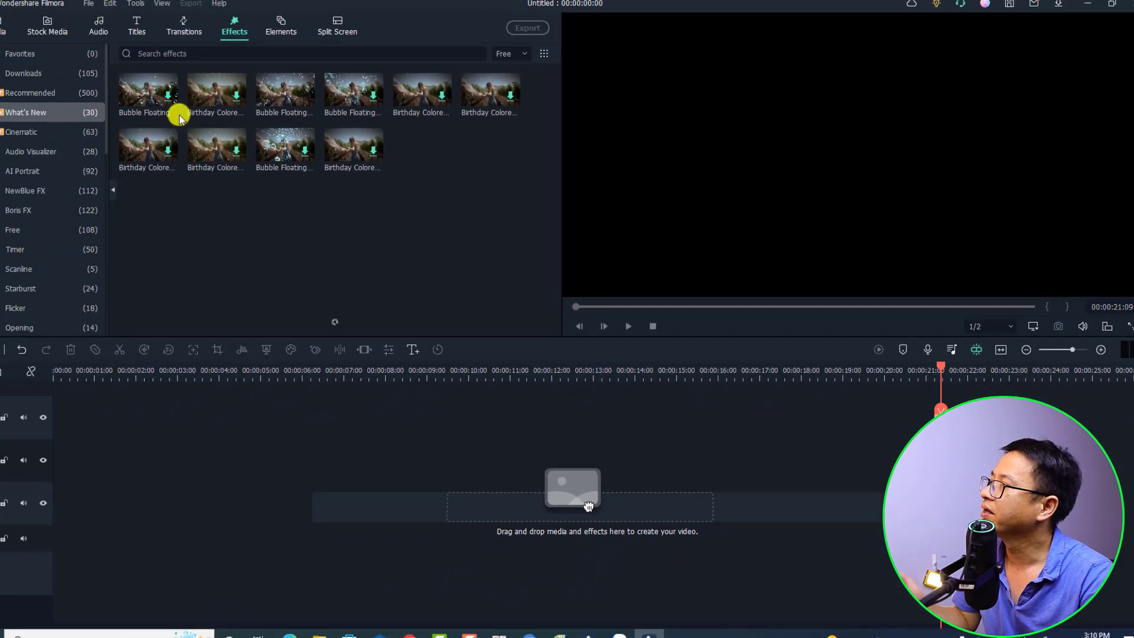
# Add photos 2F7A5047 through 2F7A5383 from the media library to the main video track
pyautogui.click(20, 30)
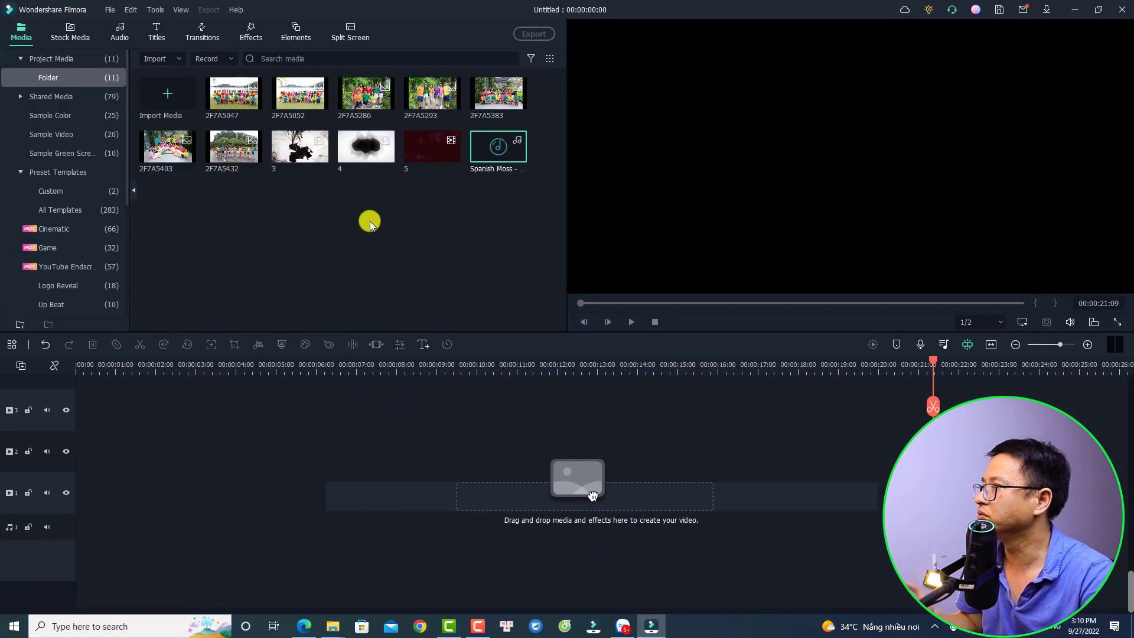
pyautogui.moveTo(449, 168)
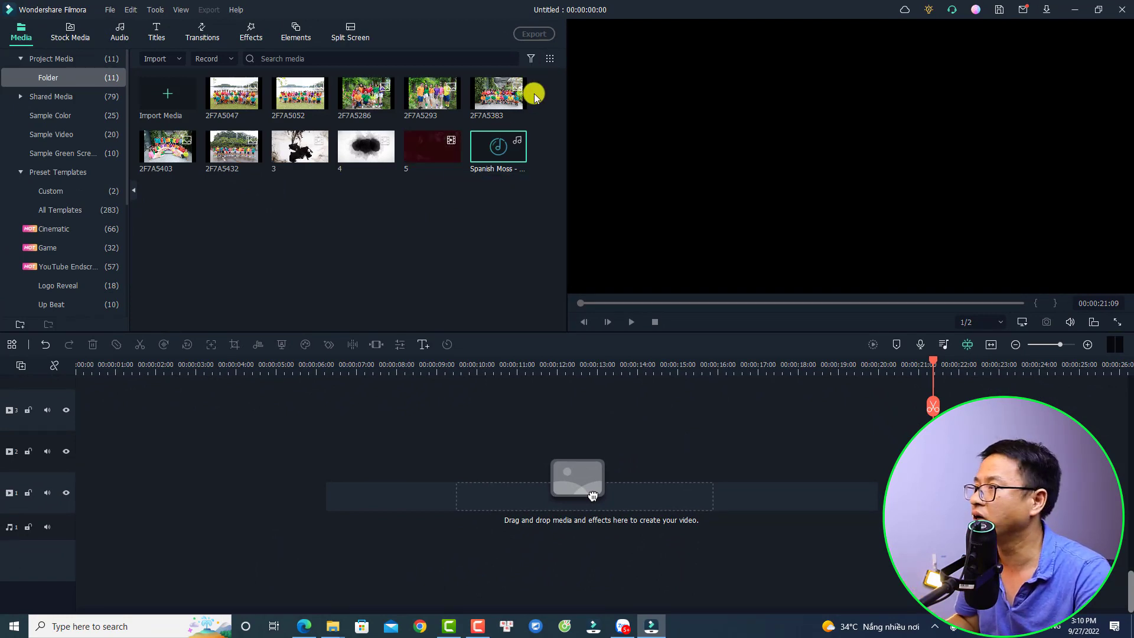
pyautogui.moveTo(539, 95); pyautogui.dragTo(223, 99)
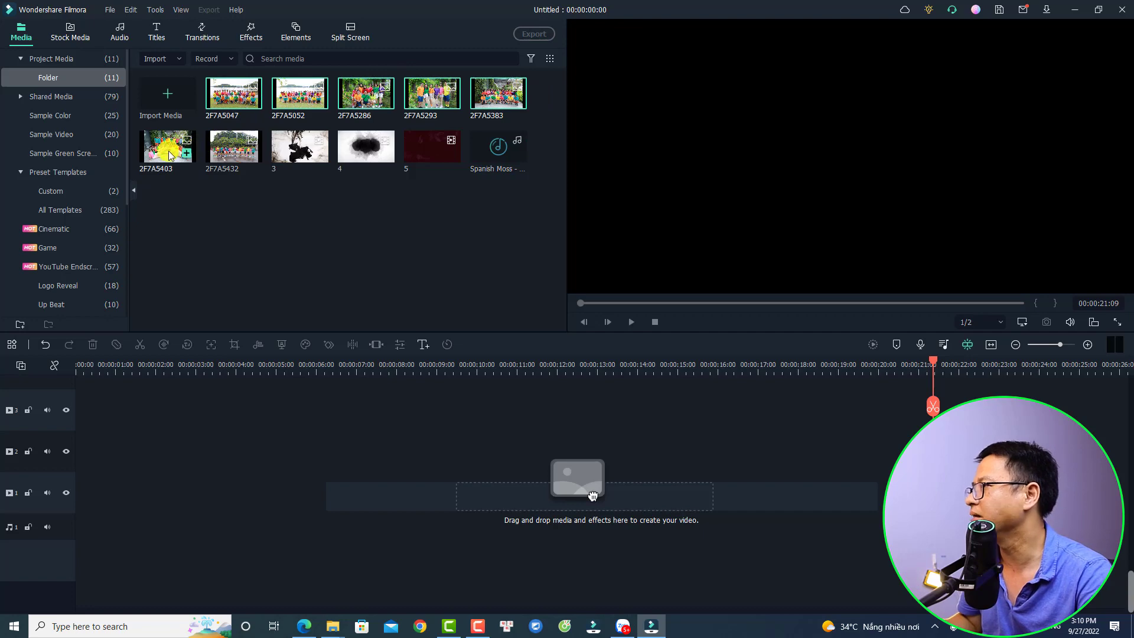
pyautogui.moveTo(167, 158); pyautogui.dragTo(72, 508)
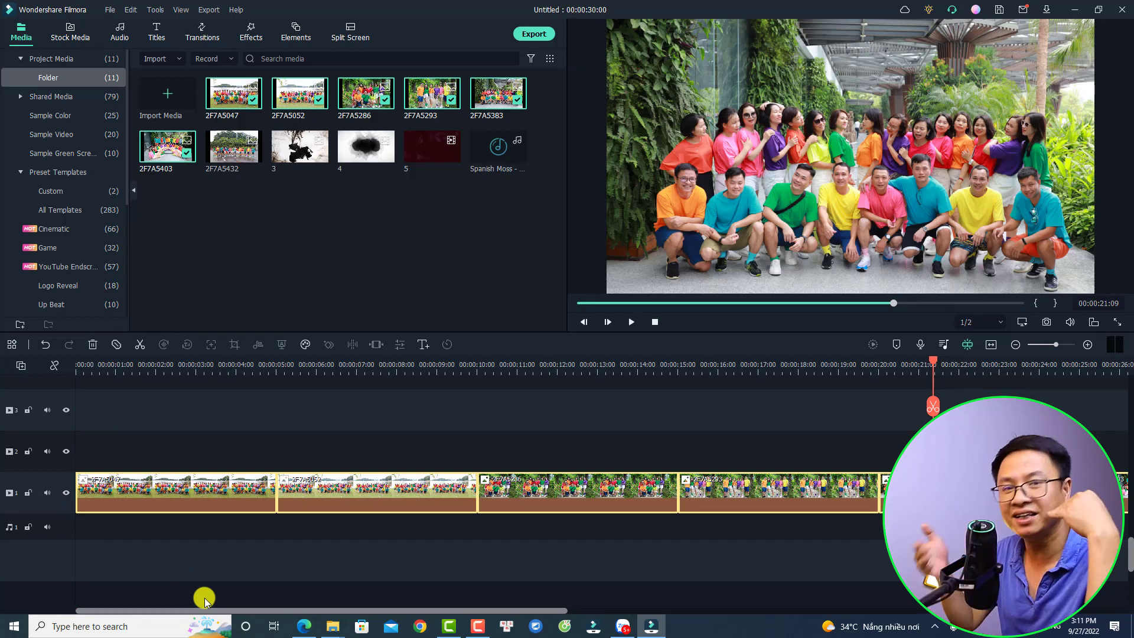
# Play the 30-second slideshow from the start, then select all clips on the main track
pyautogui.click(81, 366)
pyautogui.press('space')
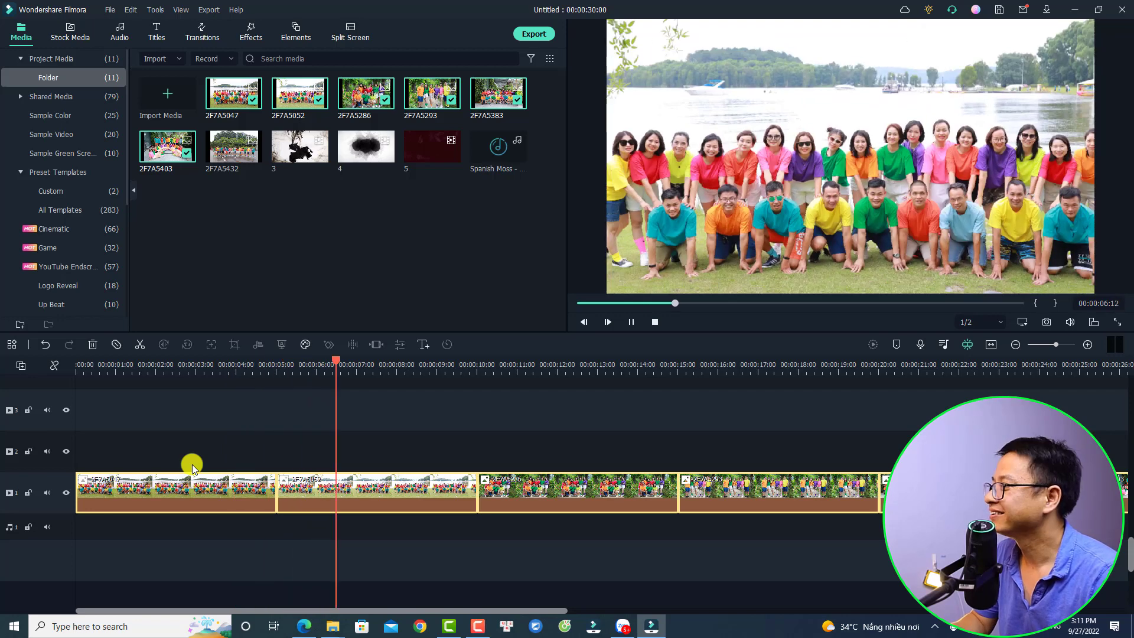
pyautogui.press('space')
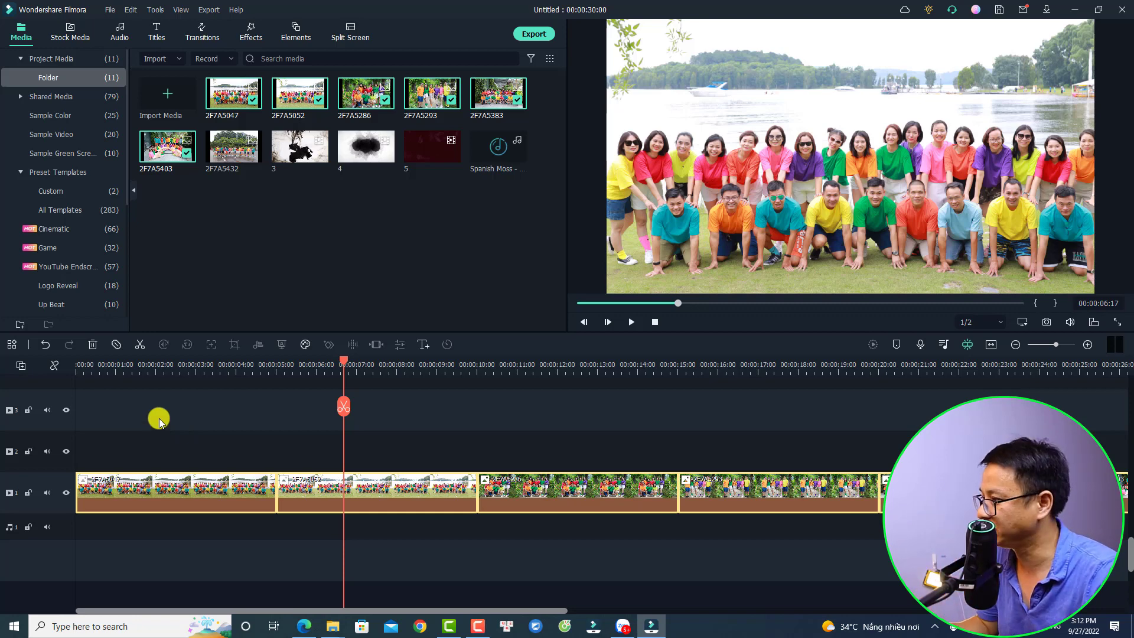
pyautogui.scroll(-4, 469, 499)
pyautogui.moveTo(1040, 415); pyautogui.dragTo(38, 580)
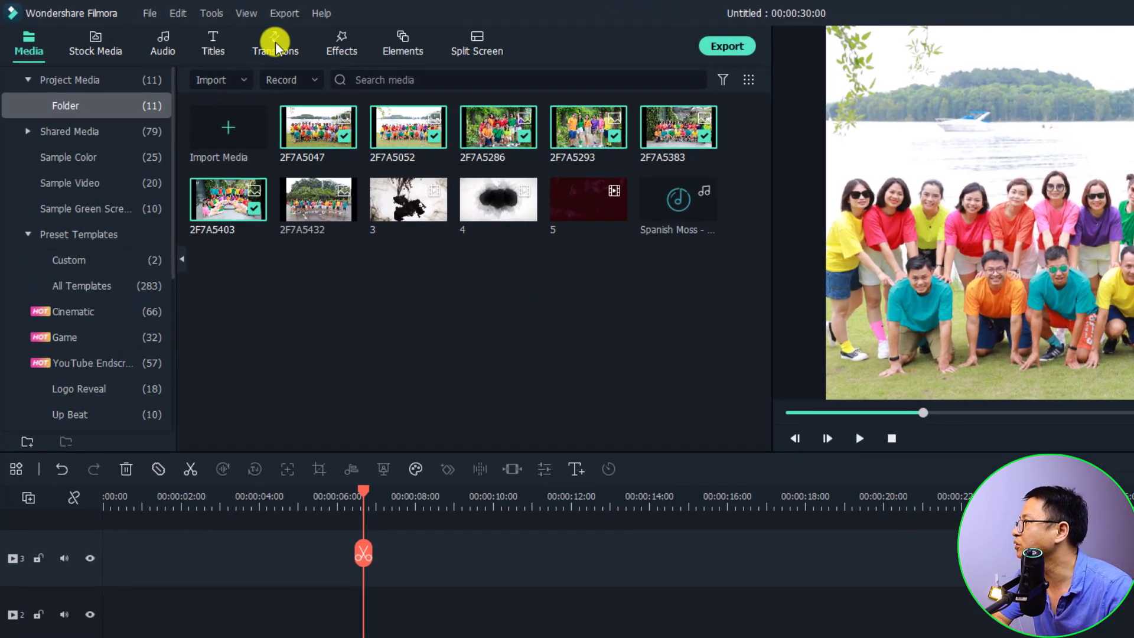
# Apply the Dissolve transition between all the photos on the main track
pyautogui.click(276, 46)
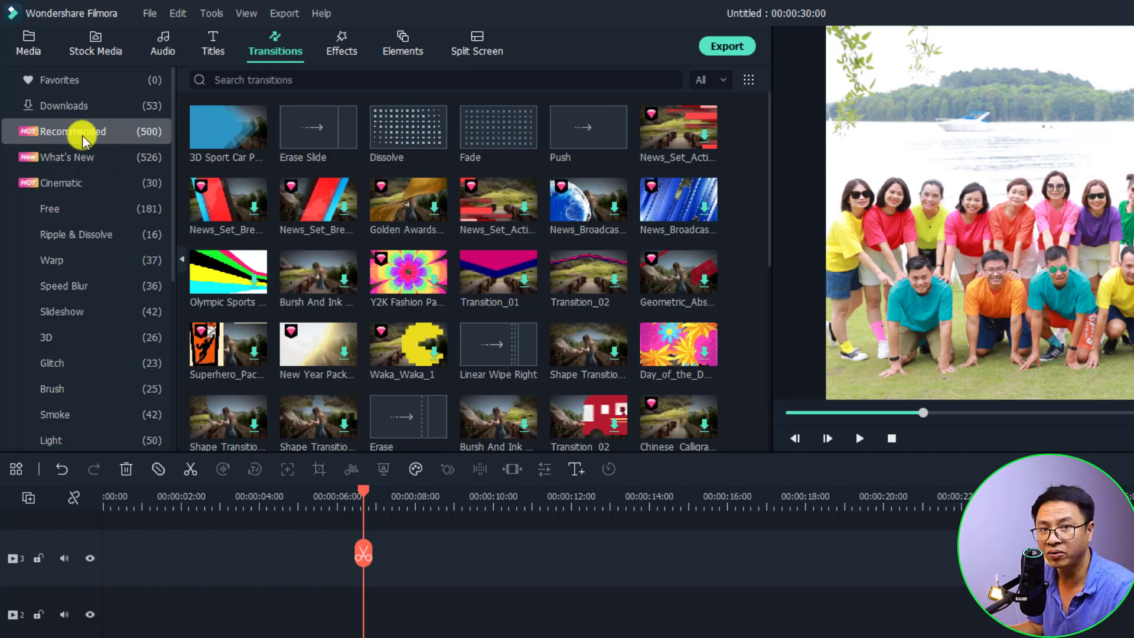
pyautogui.moveTo(406, 141)
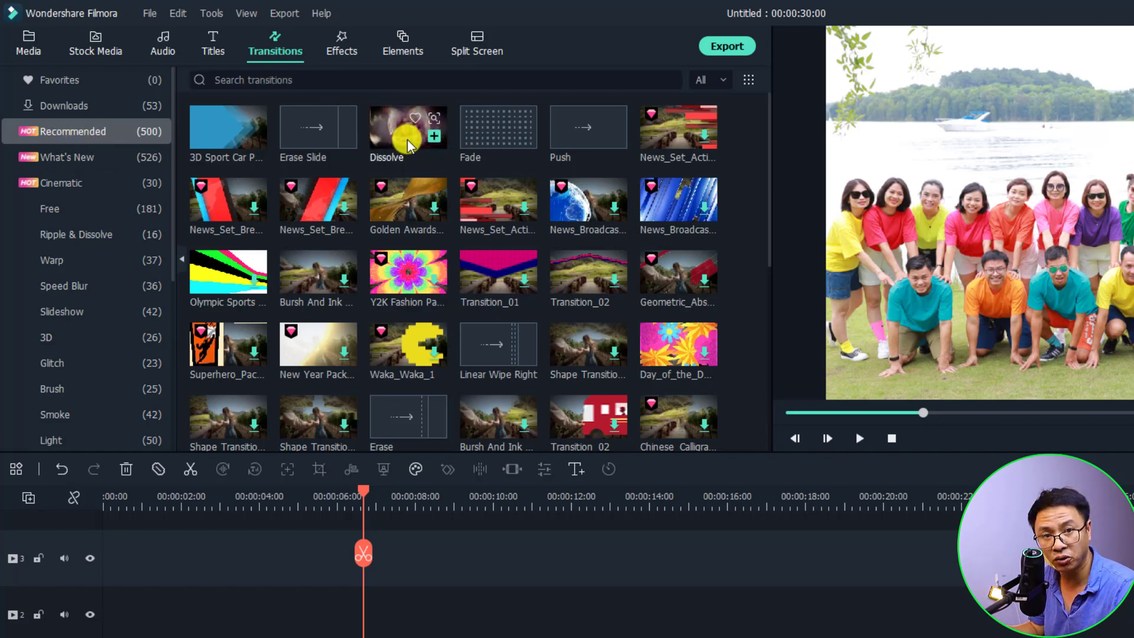
pyautogui.rightClick(408, 144)
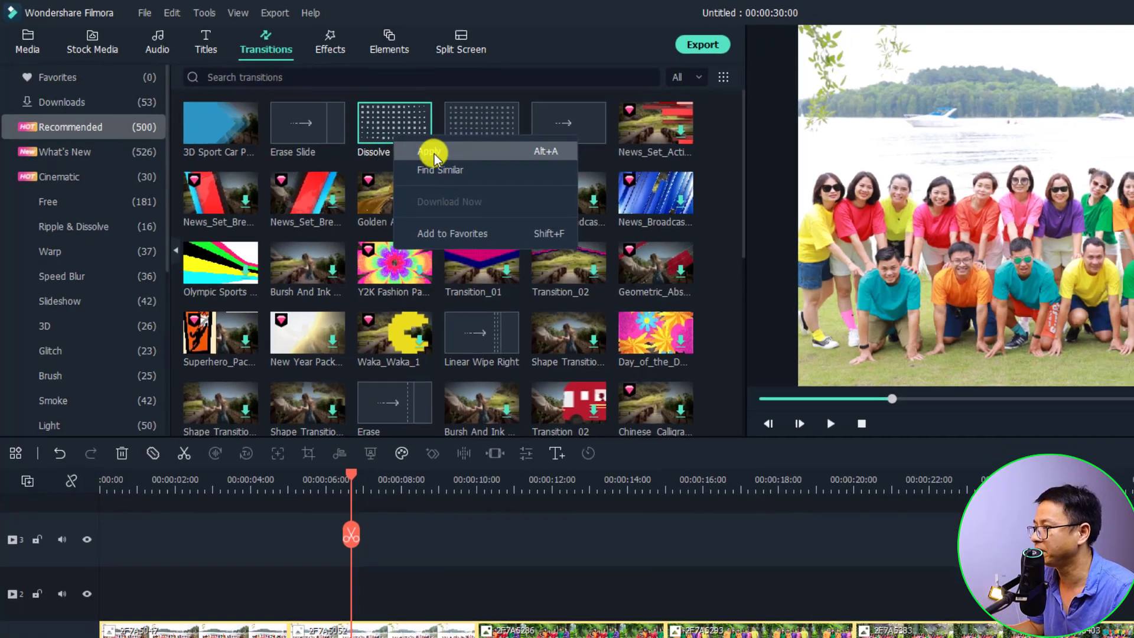
pyautogui.click(442, 156)
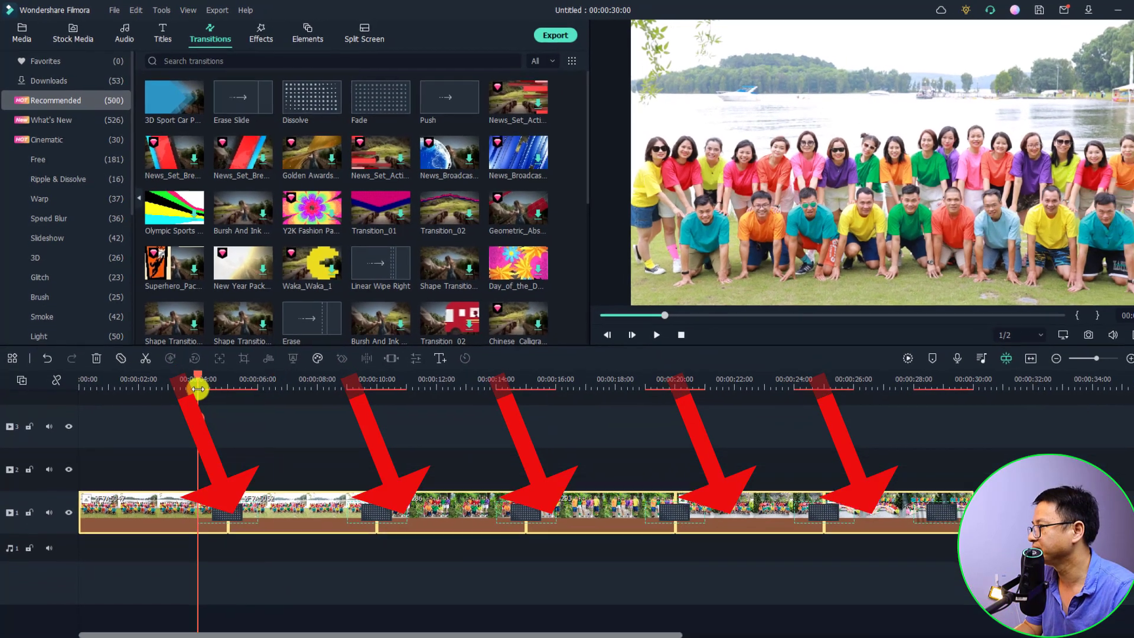
# Preview a dissolve between photos, then return to the project media library
pyautogui.click(210, 407)
pyautogui.press('space')
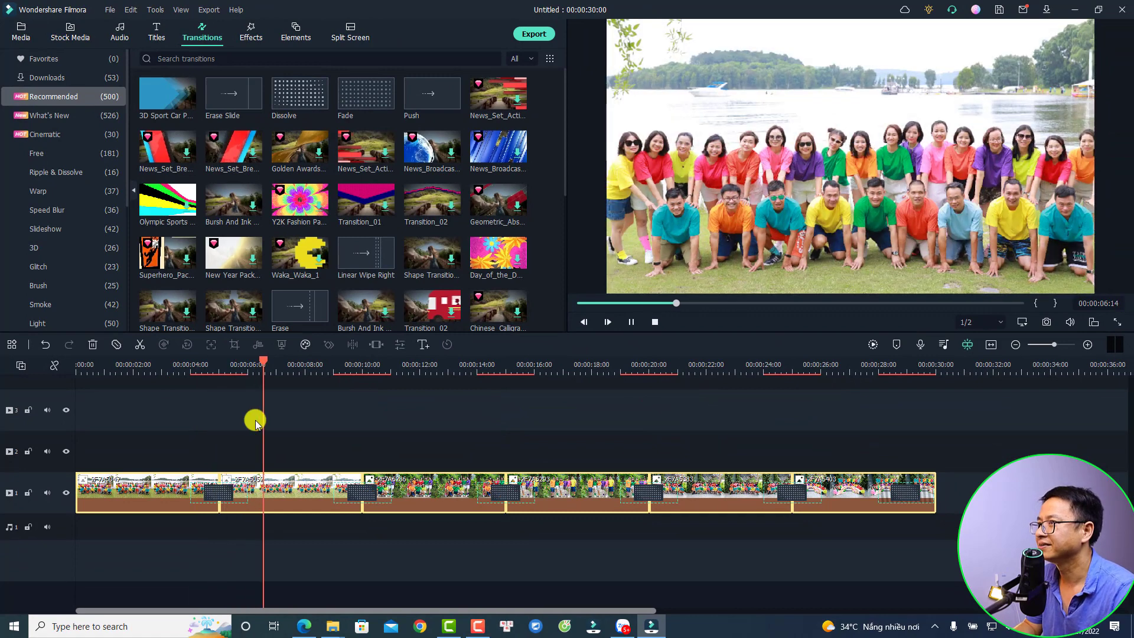
pyautogui.press('space')
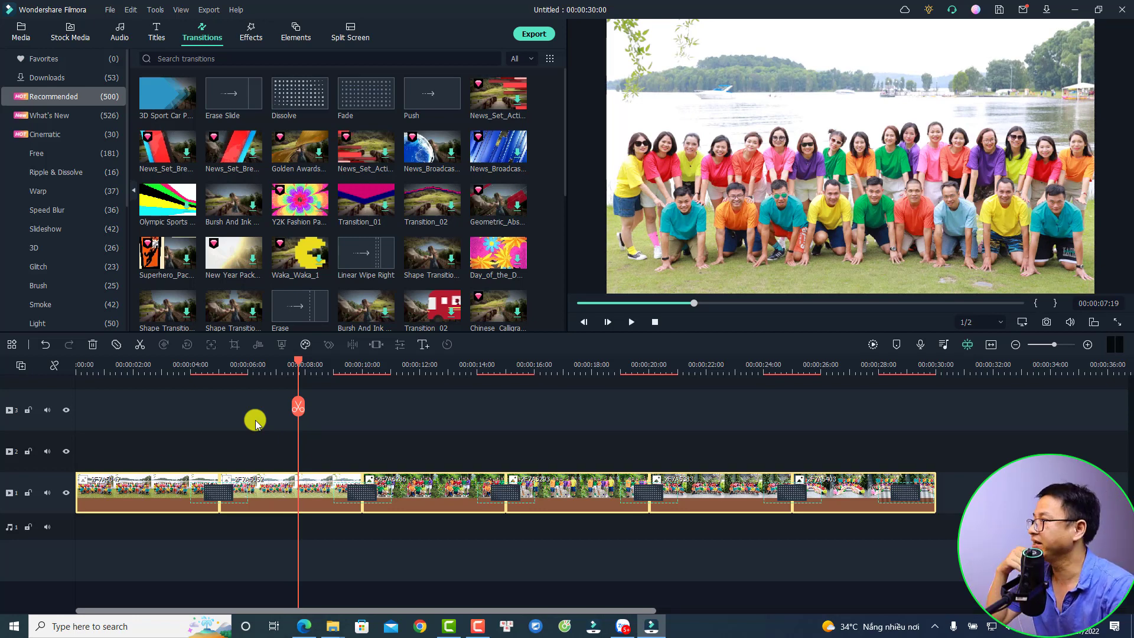
pyautogui.click(23, 31)
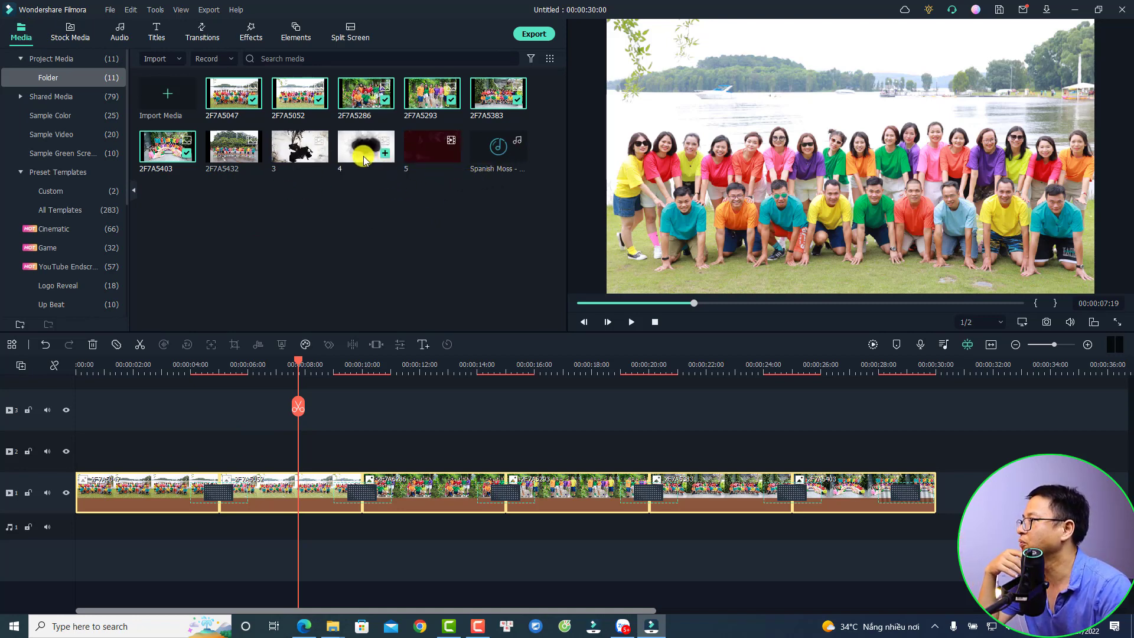
# Place ink clip 4 at the start of track 2 and preview it
pyautogui.moveTo(362, 157); pyautogui.dragTo(66, 452)
pyautogui.click(97, 369)
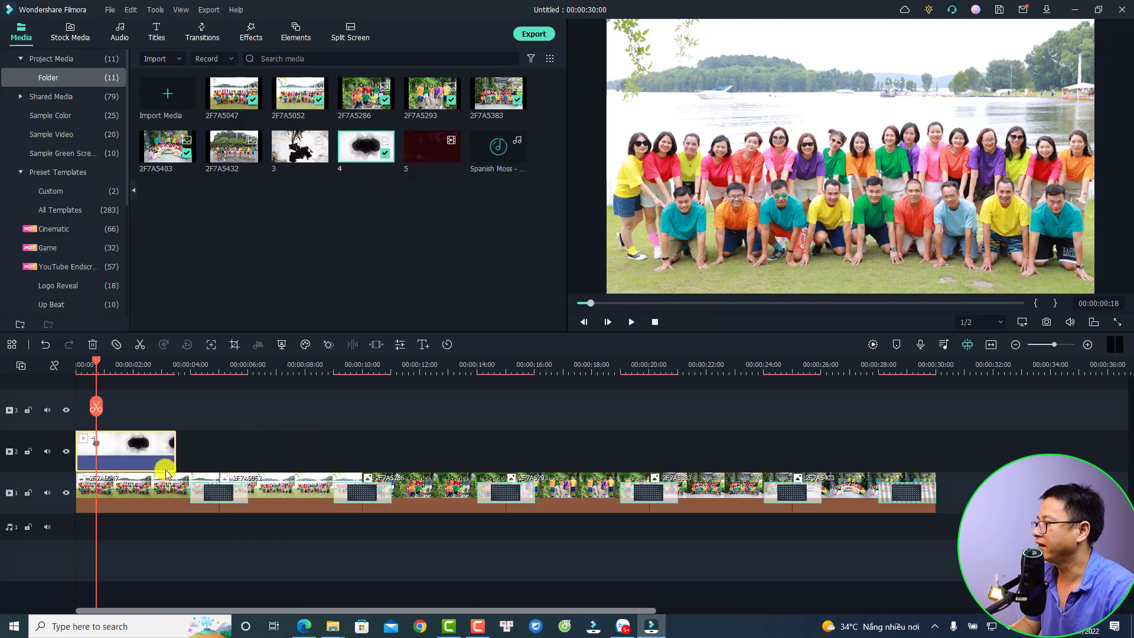
pyautogui.press('space')
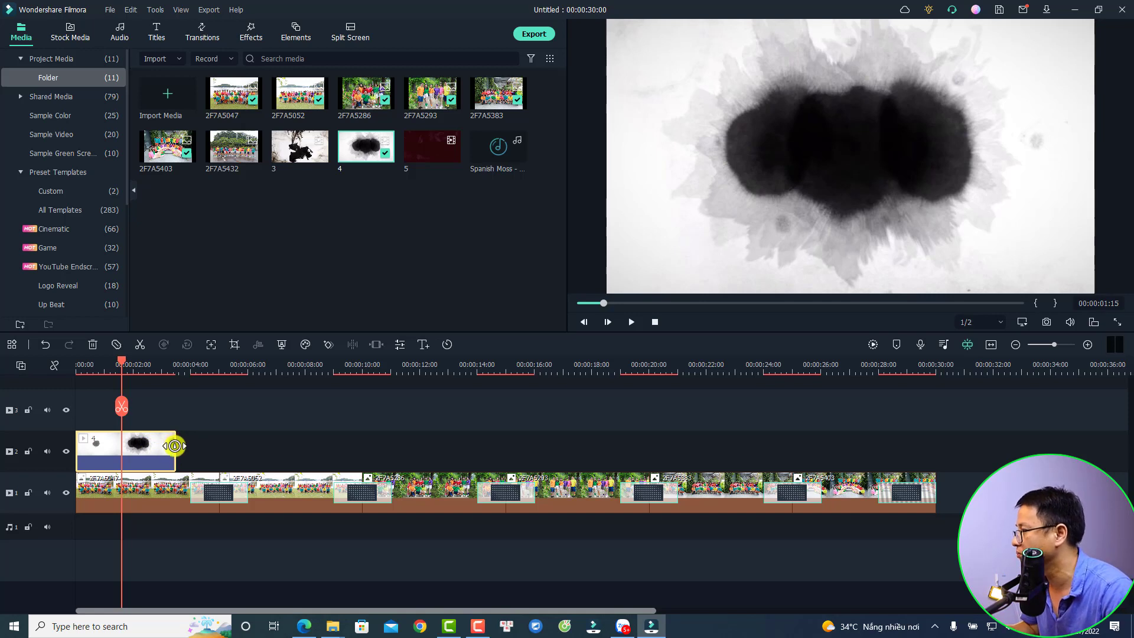
# Lengthen the ink clip to slow it to about 0.70x and preview it
pyautogui.moveTo(175, 446); pyautogui.dragTo(216, 447)
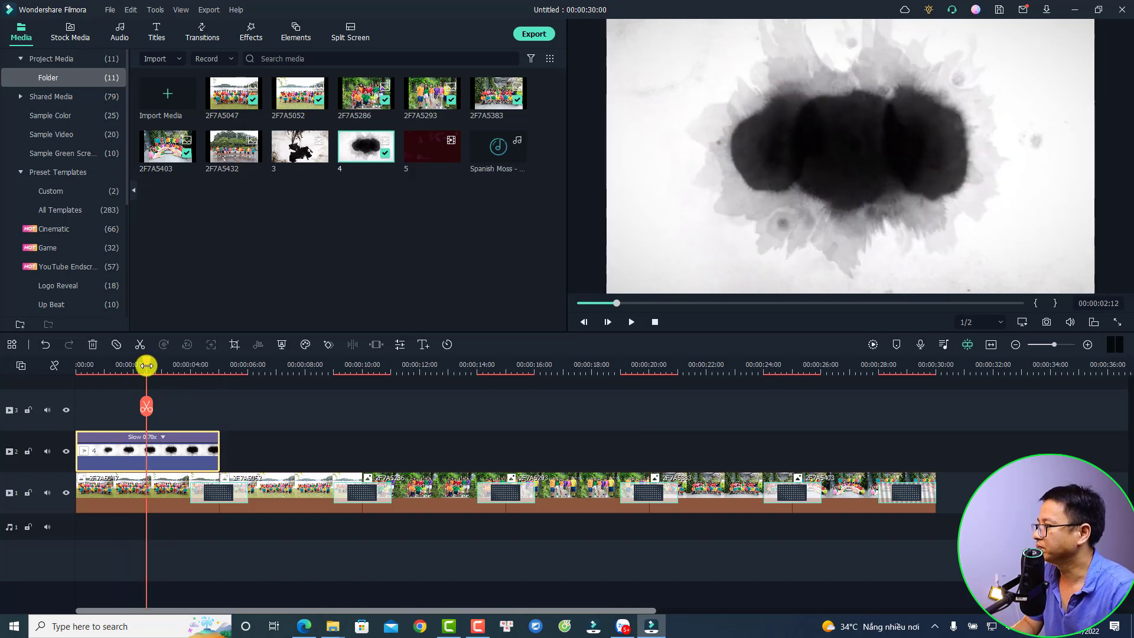
pyautogui.press('space')
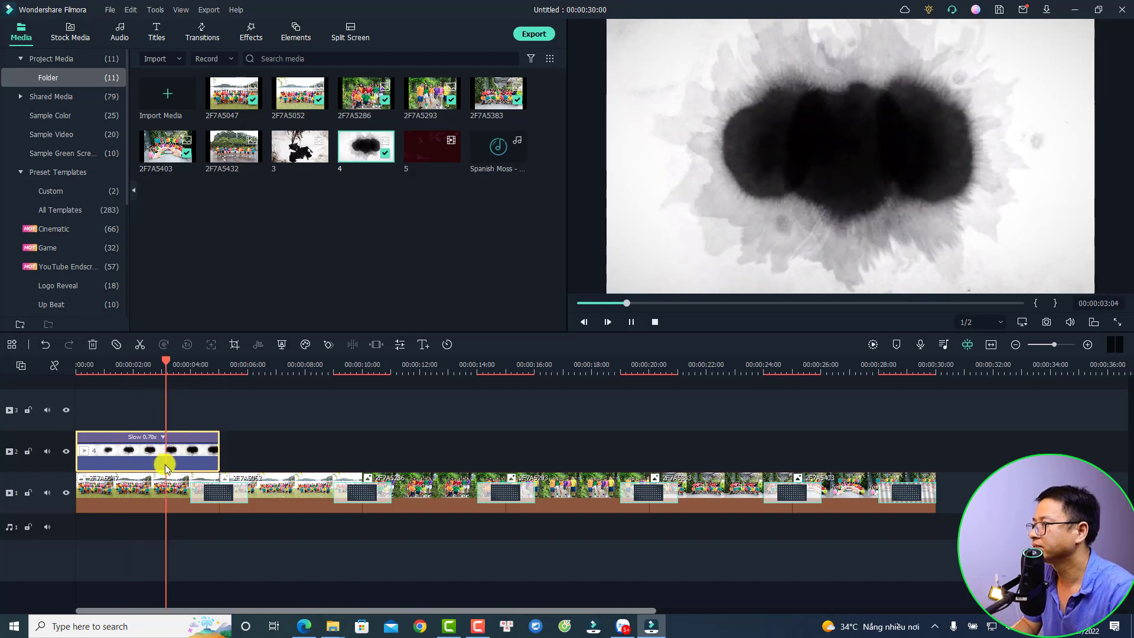
pyautogui.press('space')
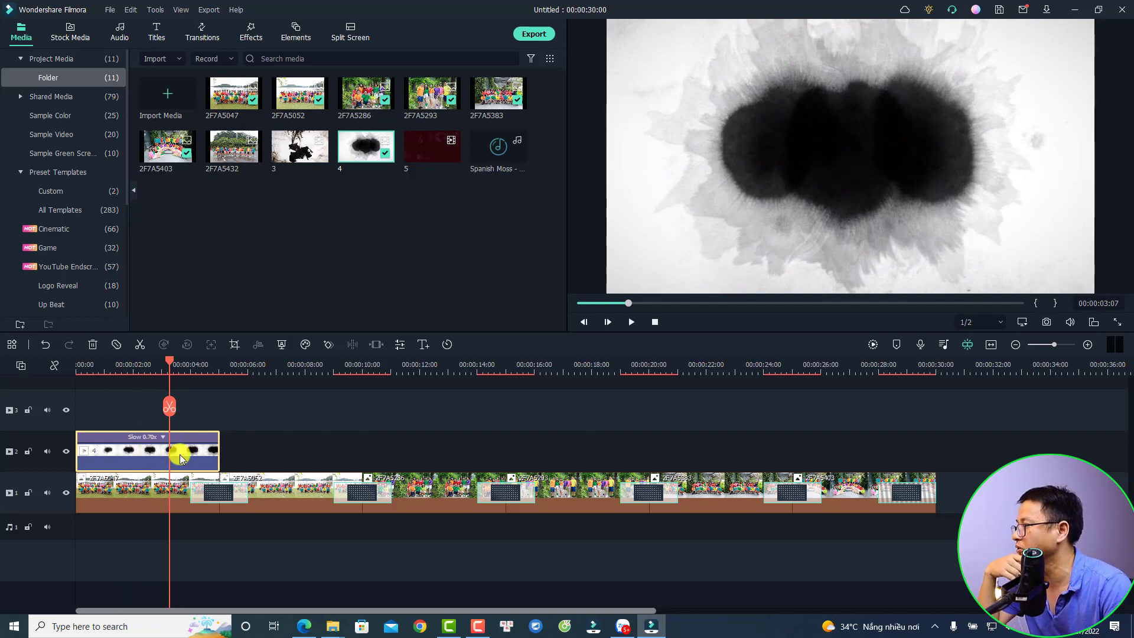
# Set the ink clip's Compositing blending mode to Screen and preview the white ink-edged result
pyautogui.doubleClick(148, 455)
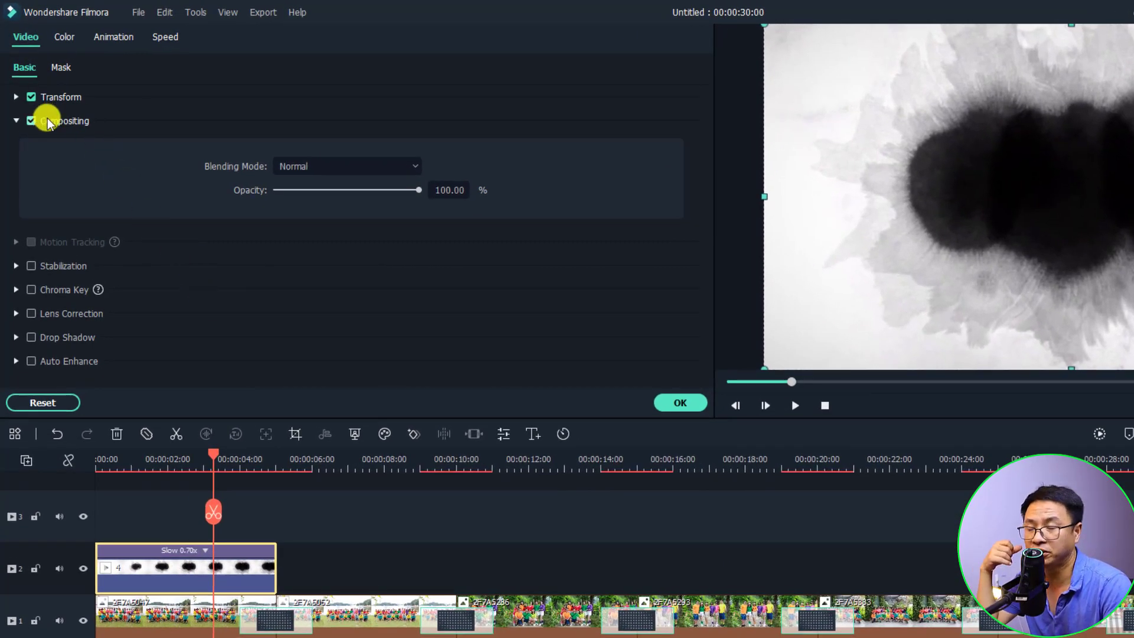
pyautogui.click(412, 170)
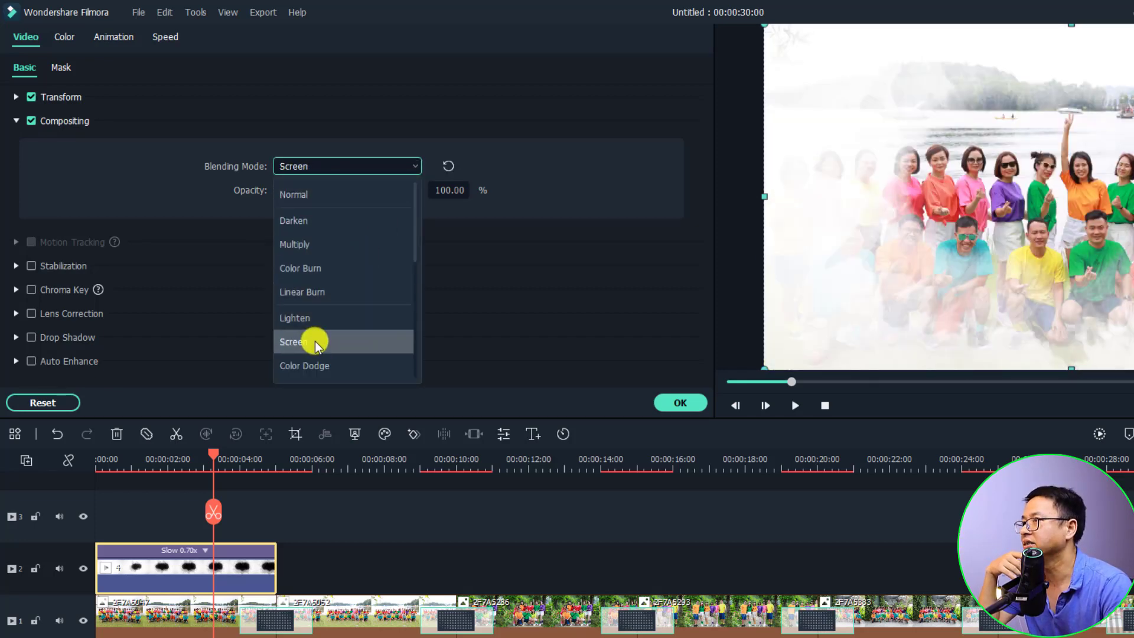
pyautogui.click(314, 341)
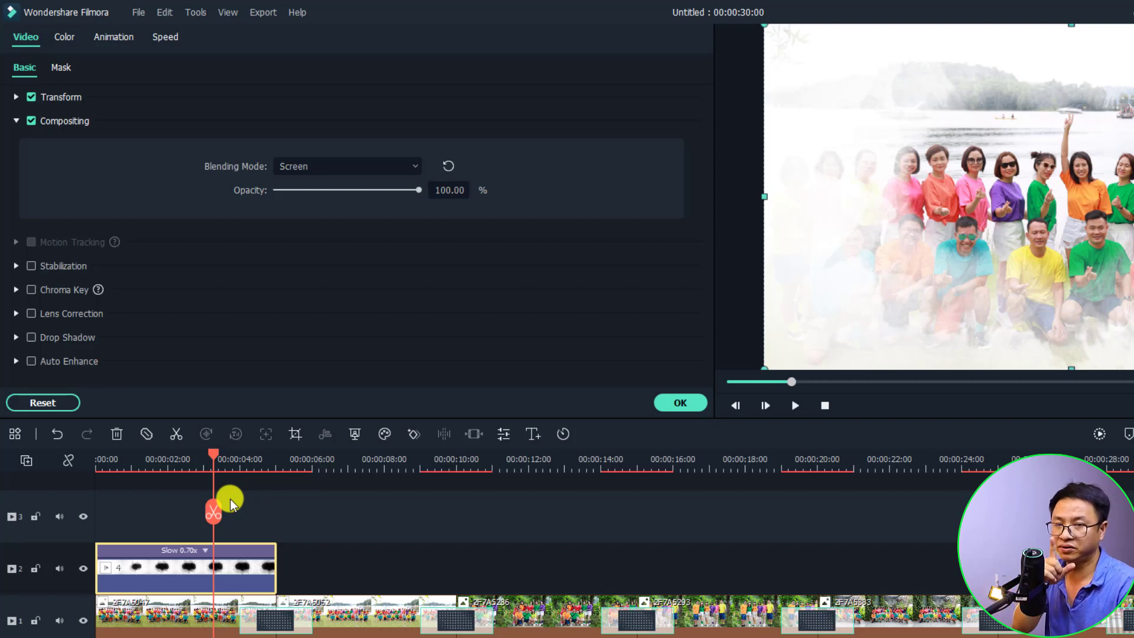
pyautogui.click(685, 403)
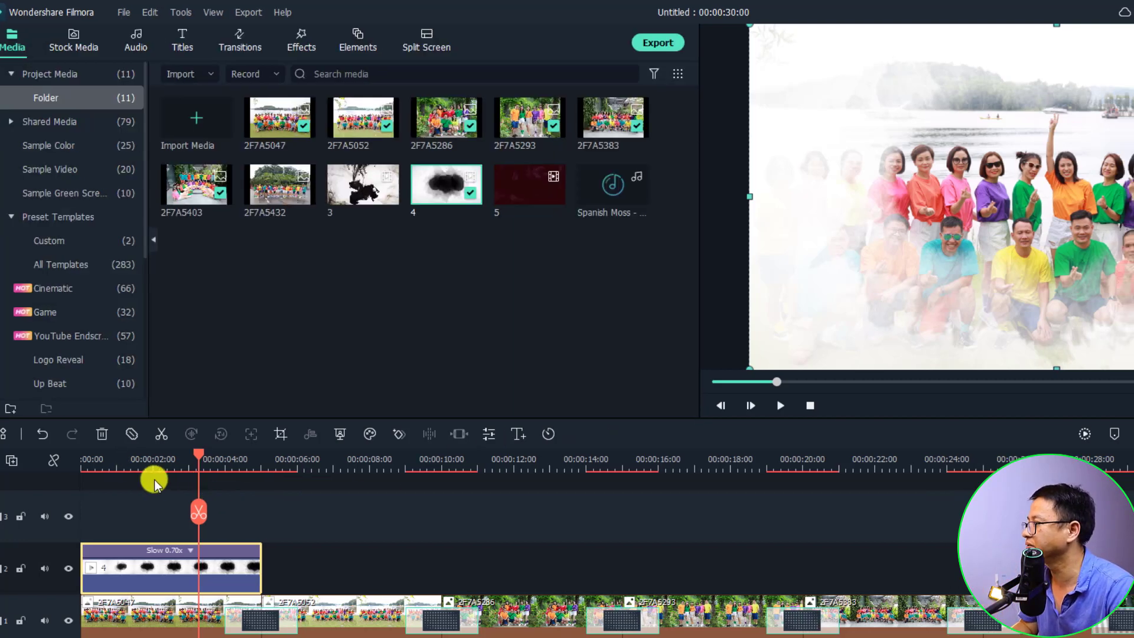
pyautogui.press('space')
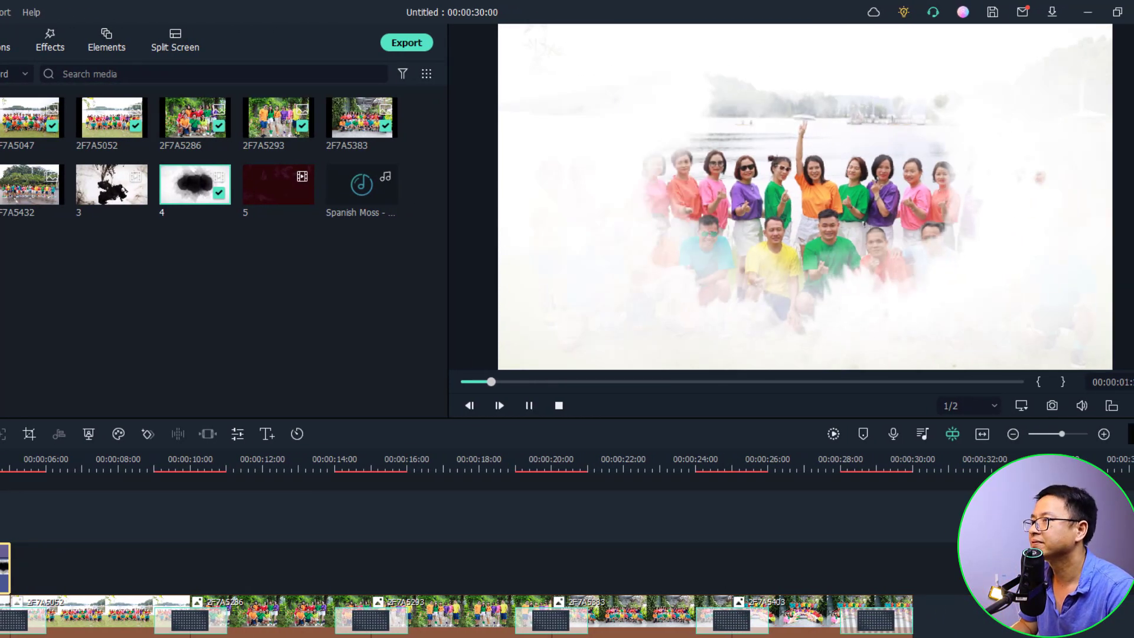
pyautogui.press('space')
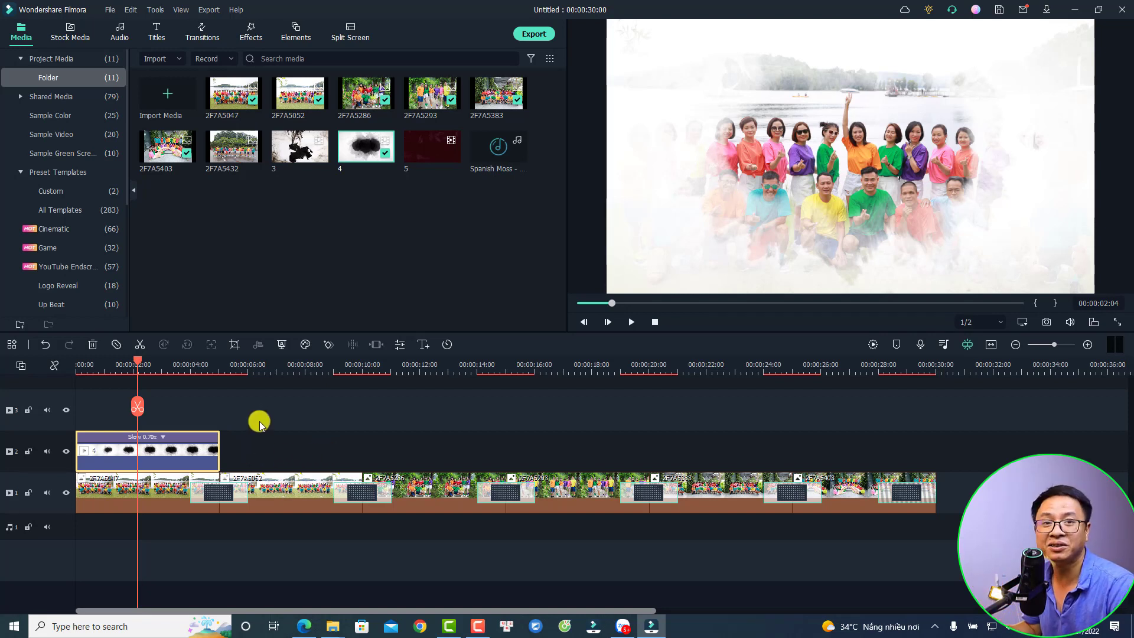
# Duplicate the 0.70x ink clip back-to-back until six copies fill track 2
pyautogui.moveTo(256, 398); pyautogui.dragTo(176, 452)
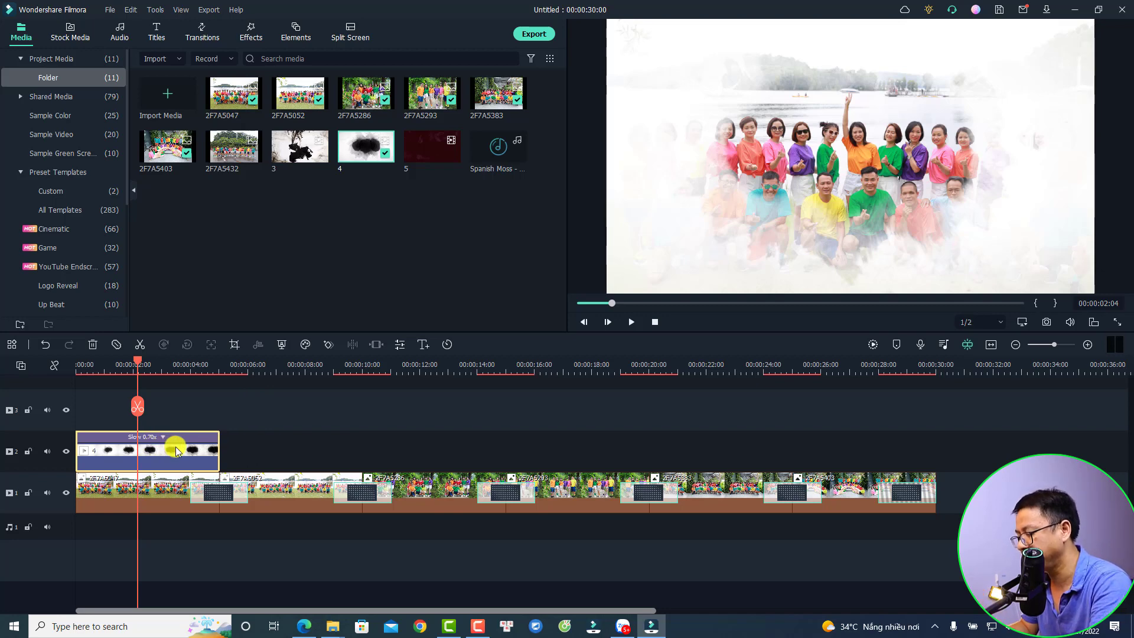
pyautogui.press('Down')
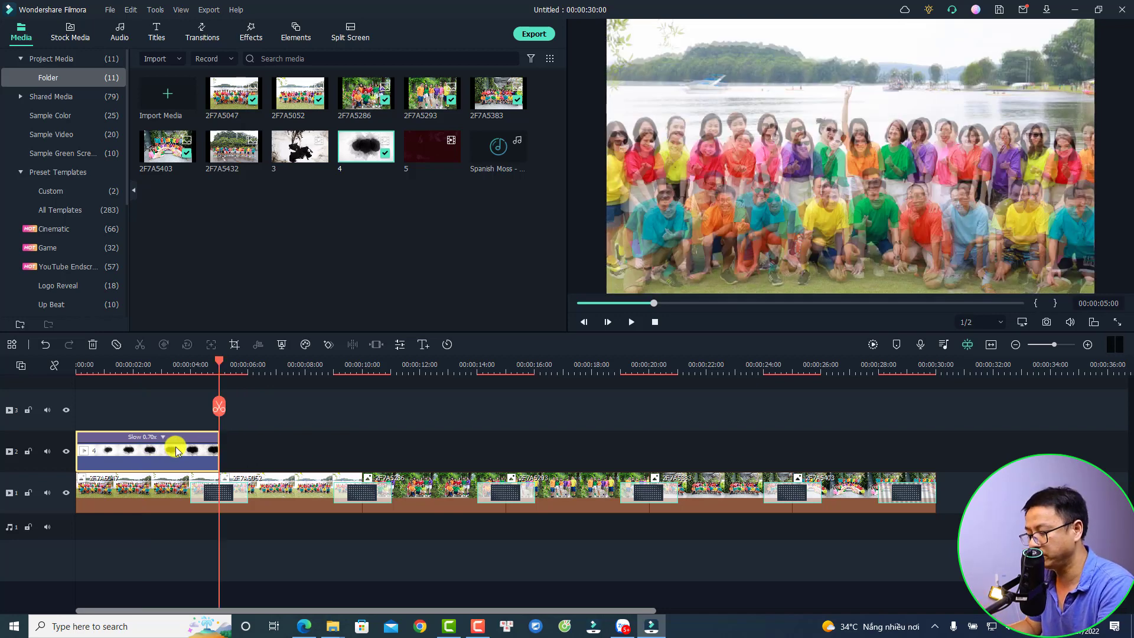
pyautogui.hotkey('shift', 'End')
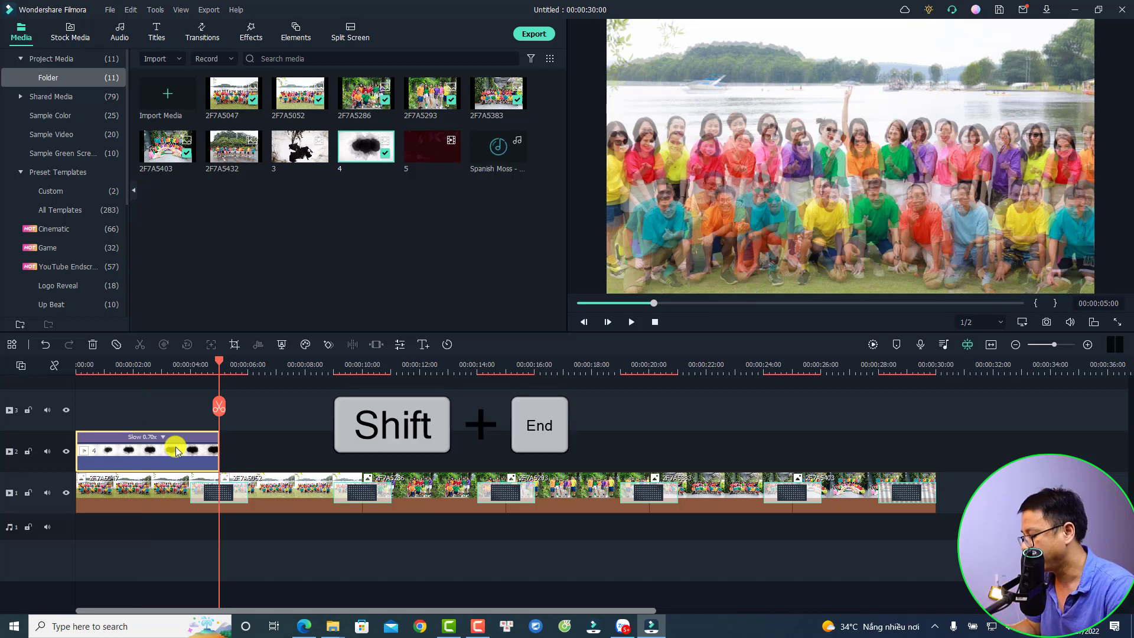
pyautogui.hotkey('ctrl', 'd')
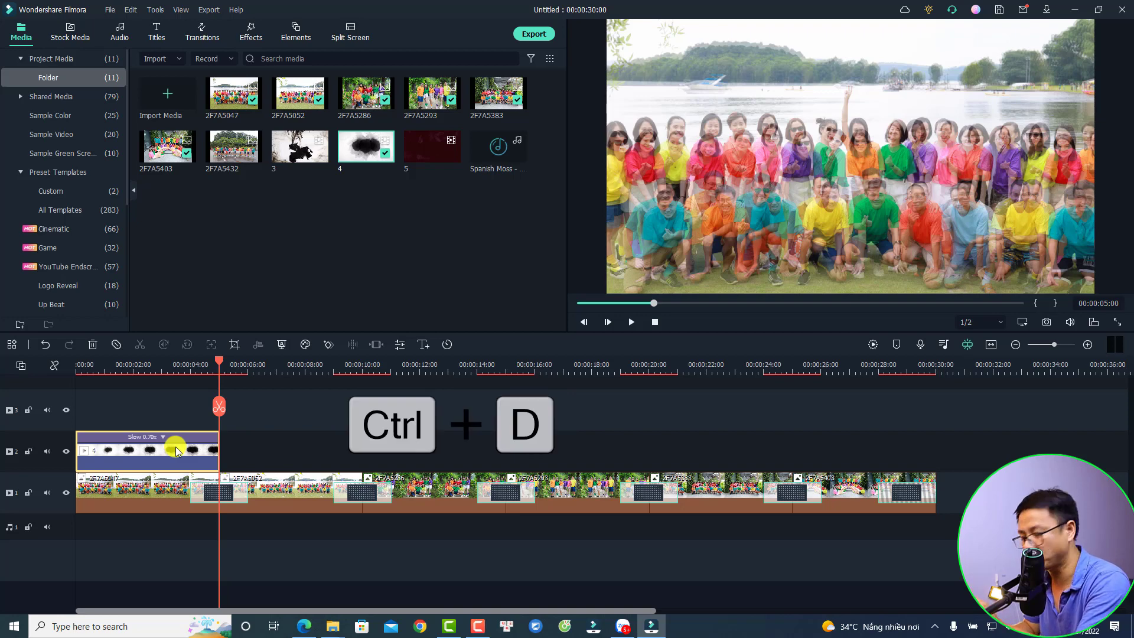
pyautogui.hotkey('ctrl', 'd')
pyautogui.hotkey('ctrl', 'd')
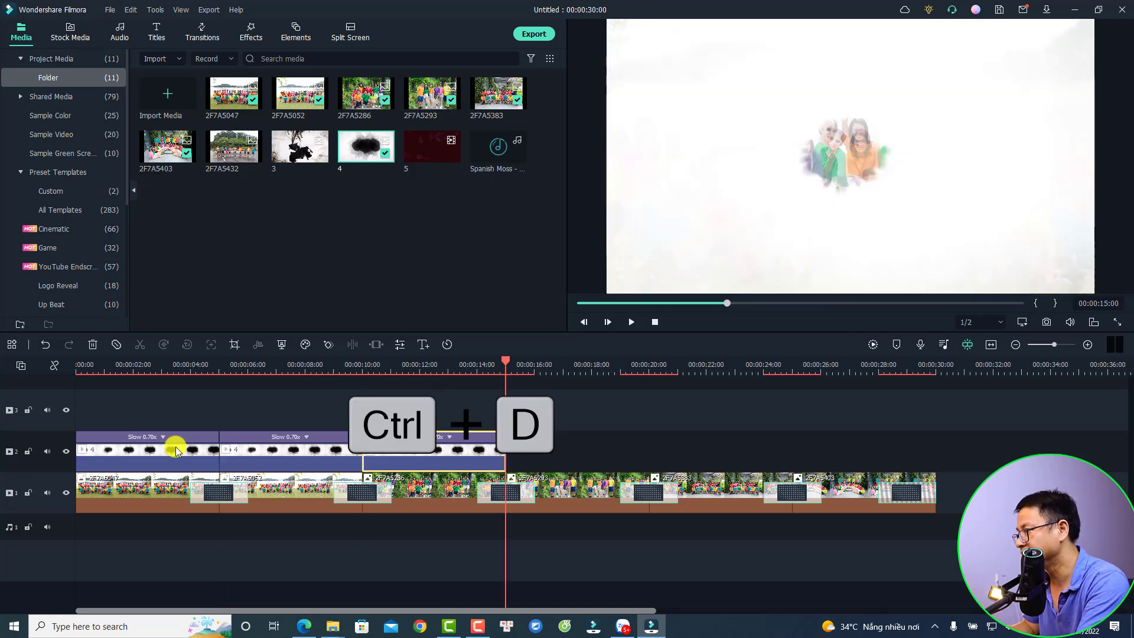
pyautogui.hotkey('ctrl', 'd')
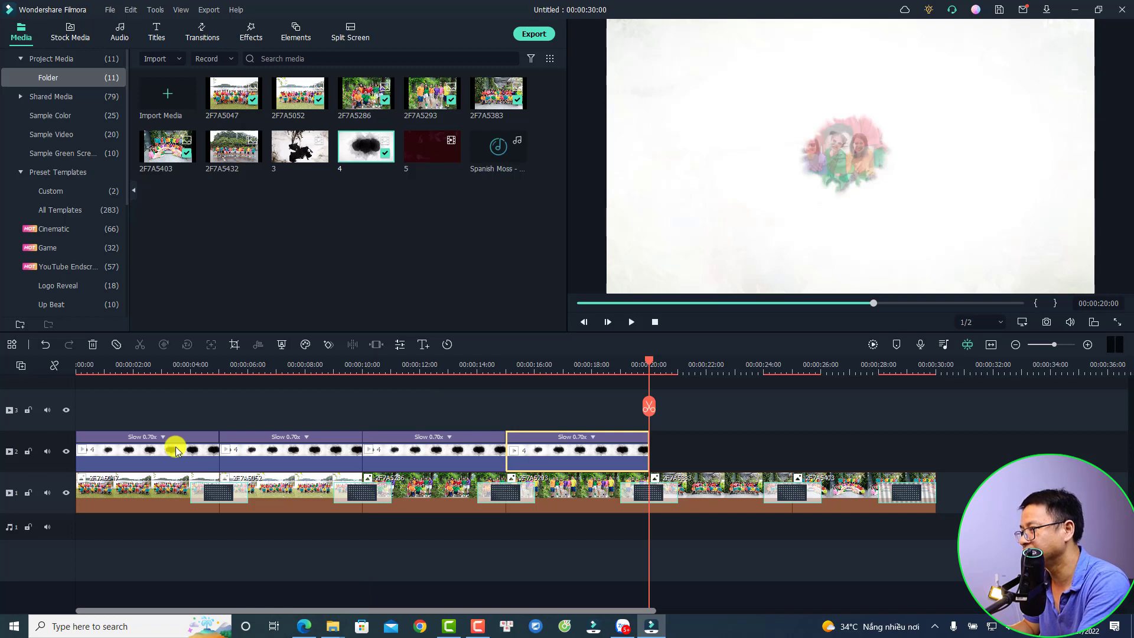
pyautogui.hotkey('ctrl', 'd')
pyautogui.hotkey('ctrl', 'd')
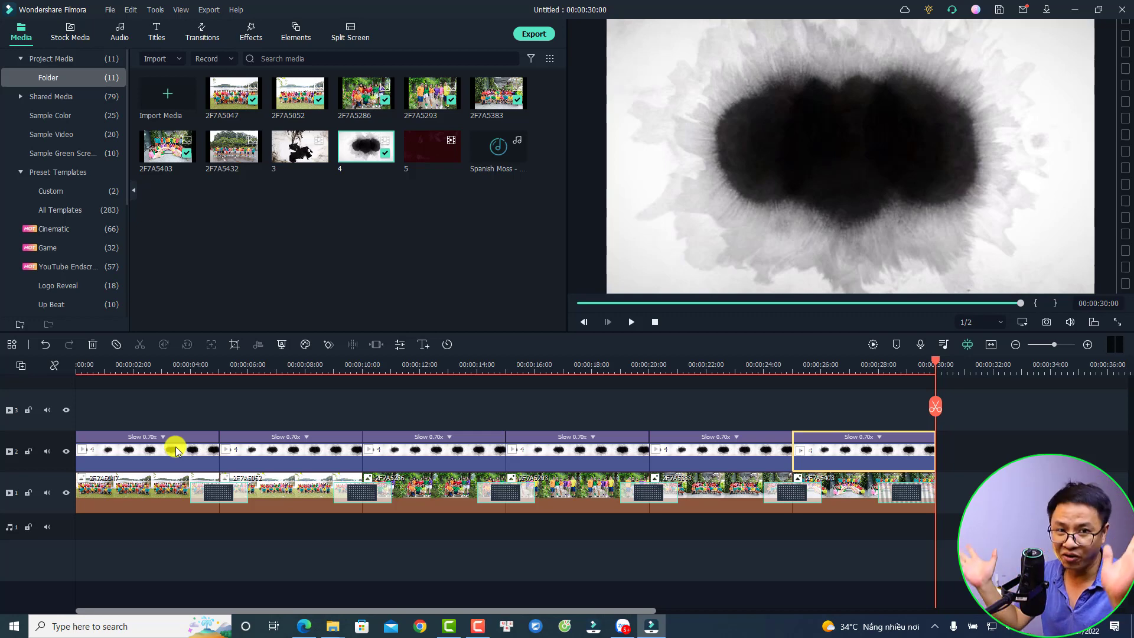
# Preview the ink overlays from about 8 seconds, then select all ink clips on track 2
pyautogui.click(324, 365)
pyautogui.press('space')
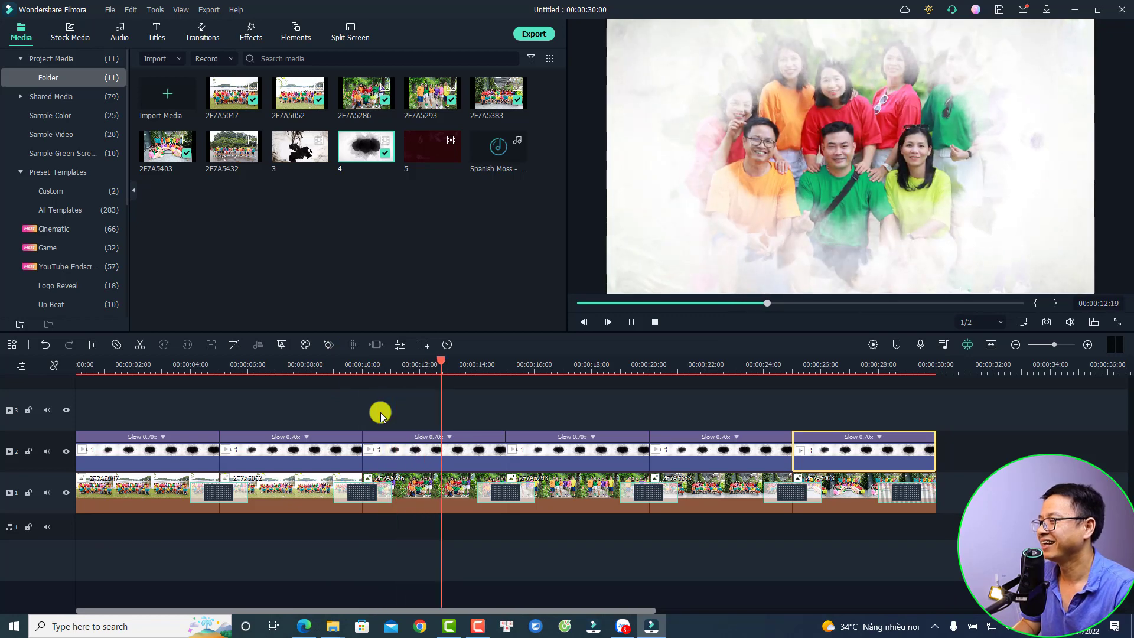
pyautogui.press('space')
pyautogui.moveTo(880, 405); pyautogui.dragTo(152, 460)
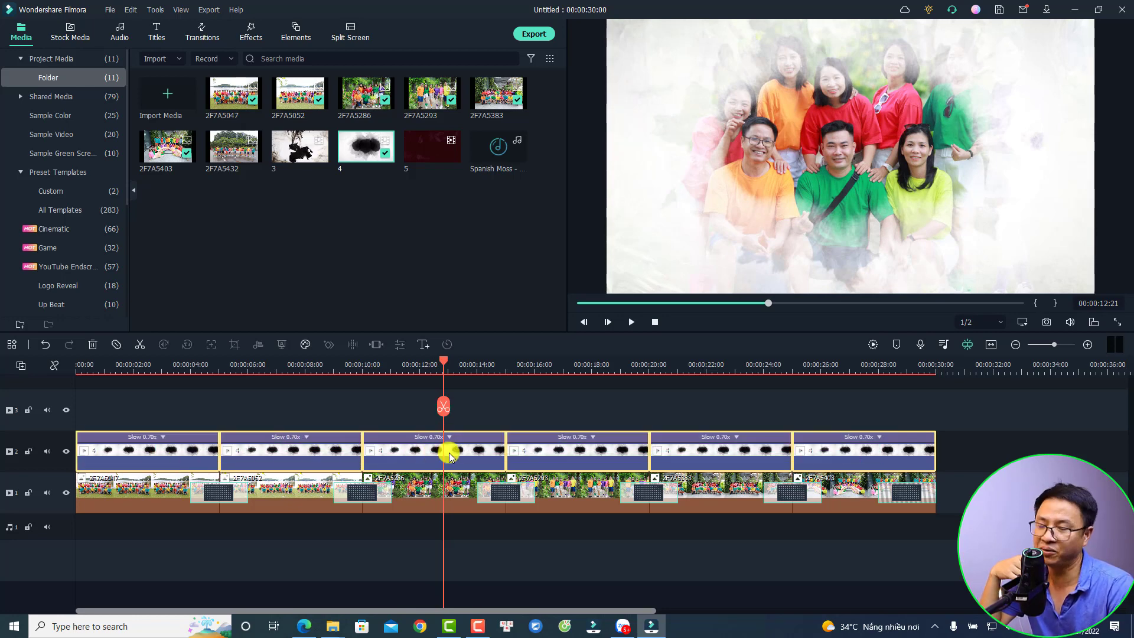
# Apply the Dissolve transition between the six selected ink clips on track 2
pyautogui.click(204, 37)
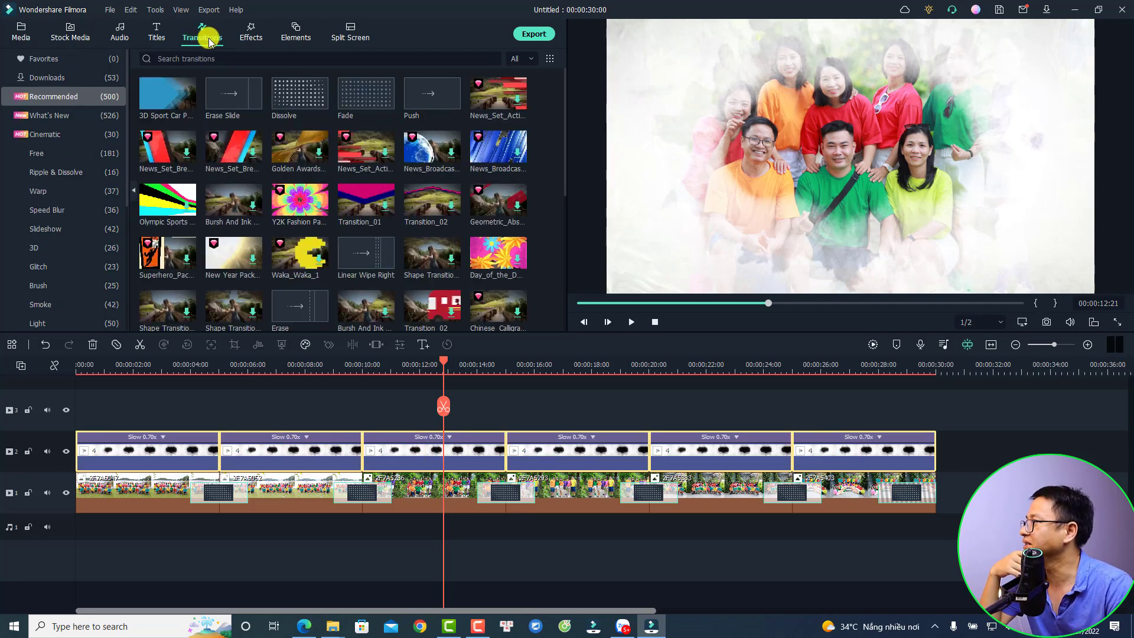
pyautogui.rightClick(299, 106)
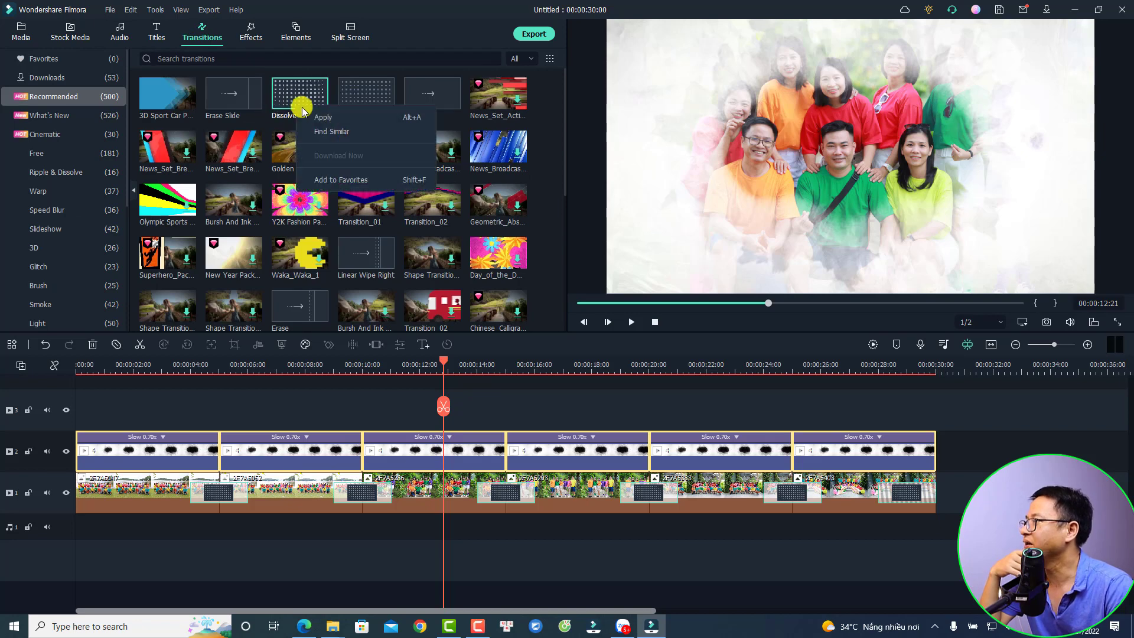
pyautogui.click(323, 117)
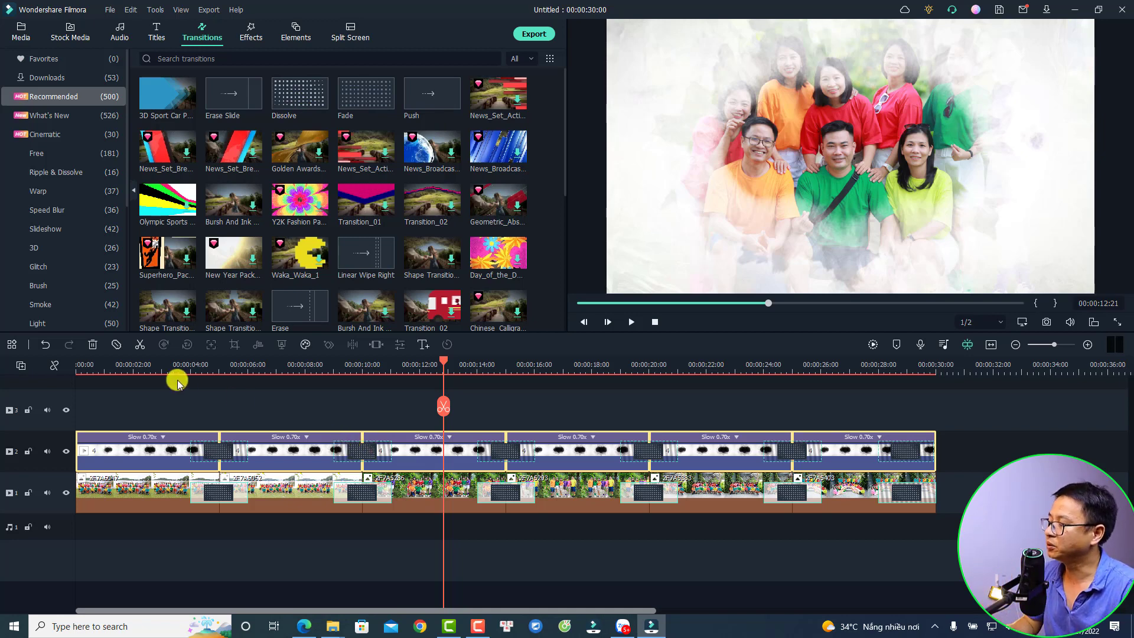
pyautogui.click(153, 366)
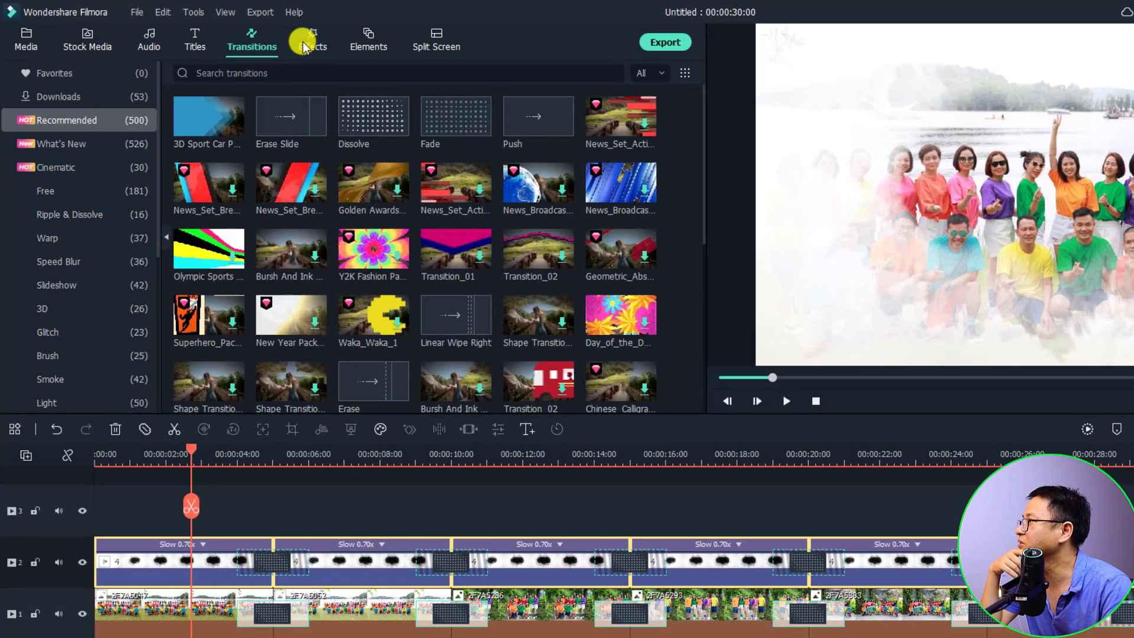
# Filter effects to Free and place Bubble Floating Overlay 02 on track 3
pyautogui.click(305, 47)
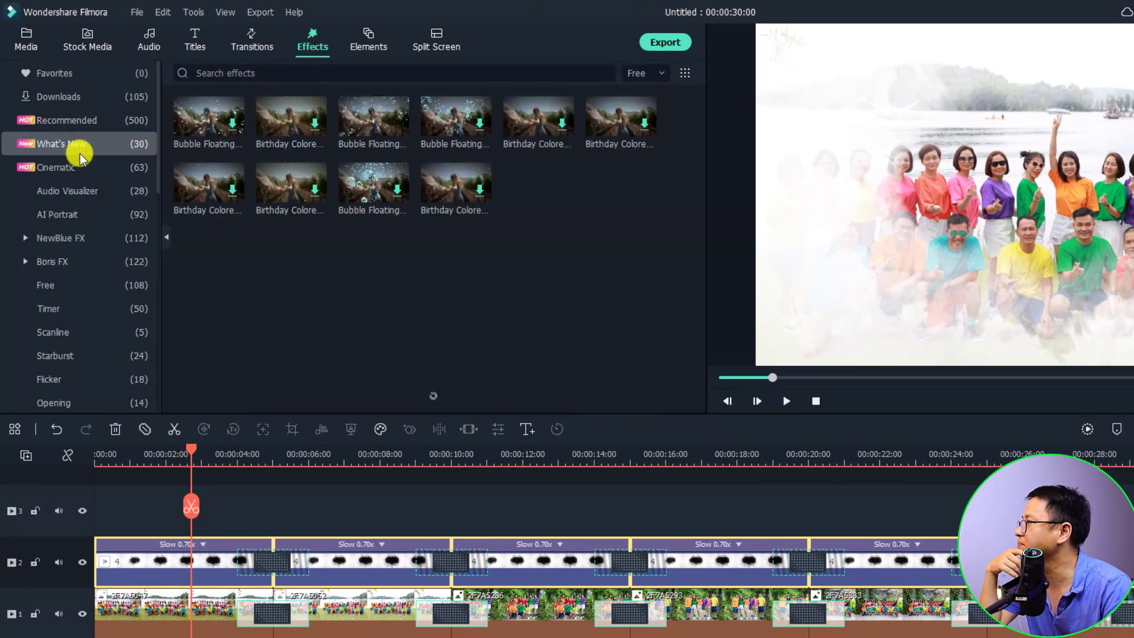
pyautogui.click(648, 72)
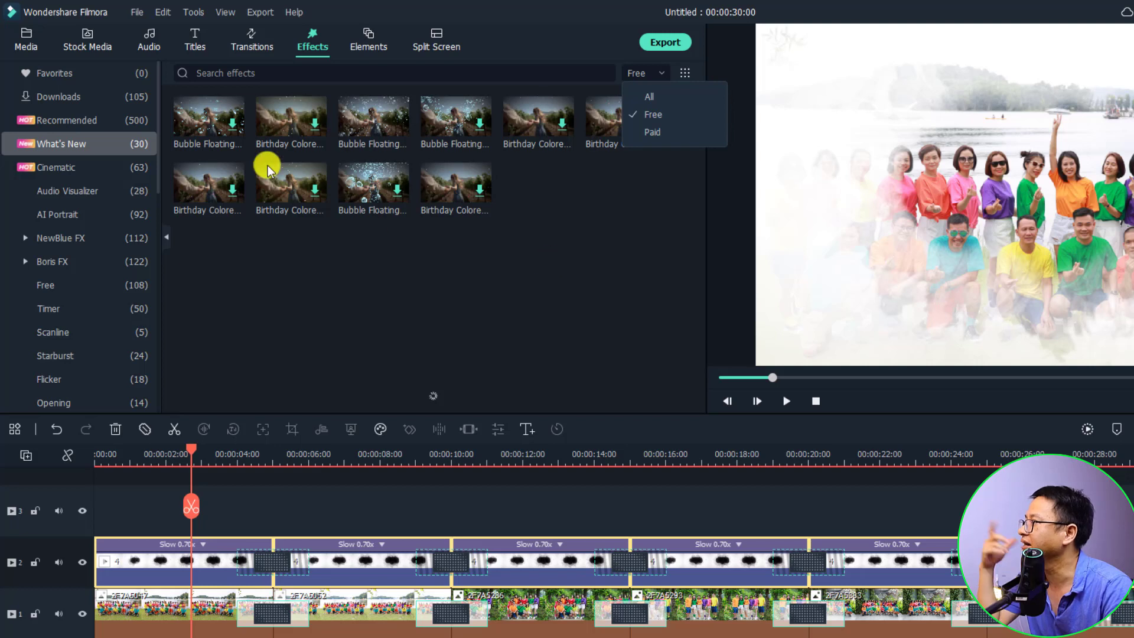
pyautogui.click(194, 132)
pyautogui.moveTo(189, 122); pyautogui.dragTo(165, 572)
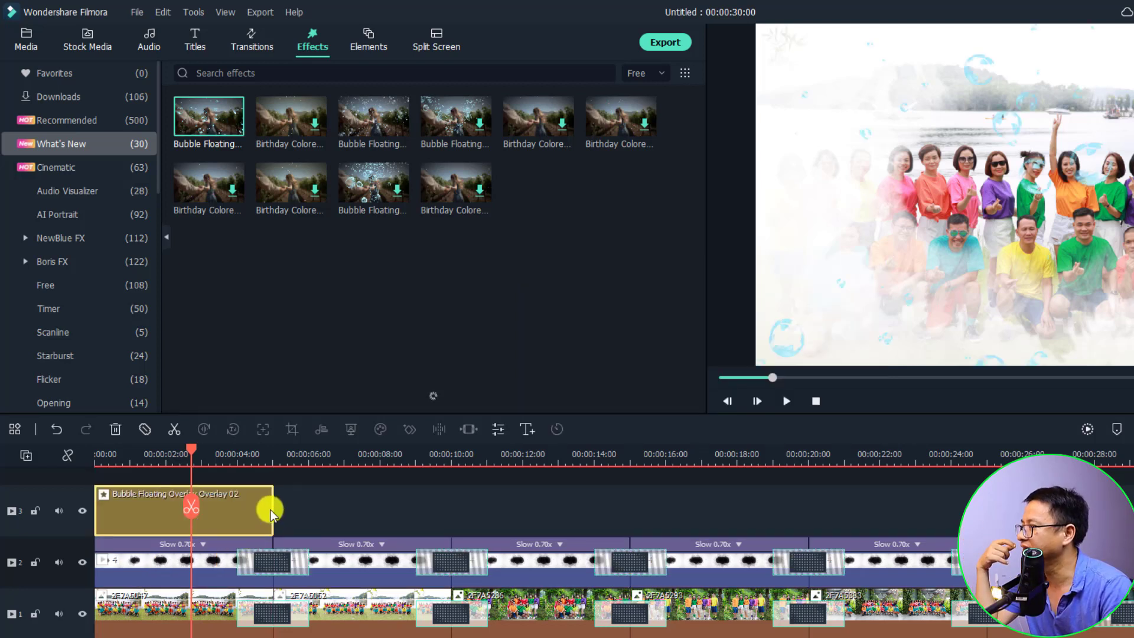
# Stretch the bubble effect to the 30-second end of the slideshow and check the bubbles
pyautogui.moveTo(271, 513); pyautogui.dragTo(975, 511)
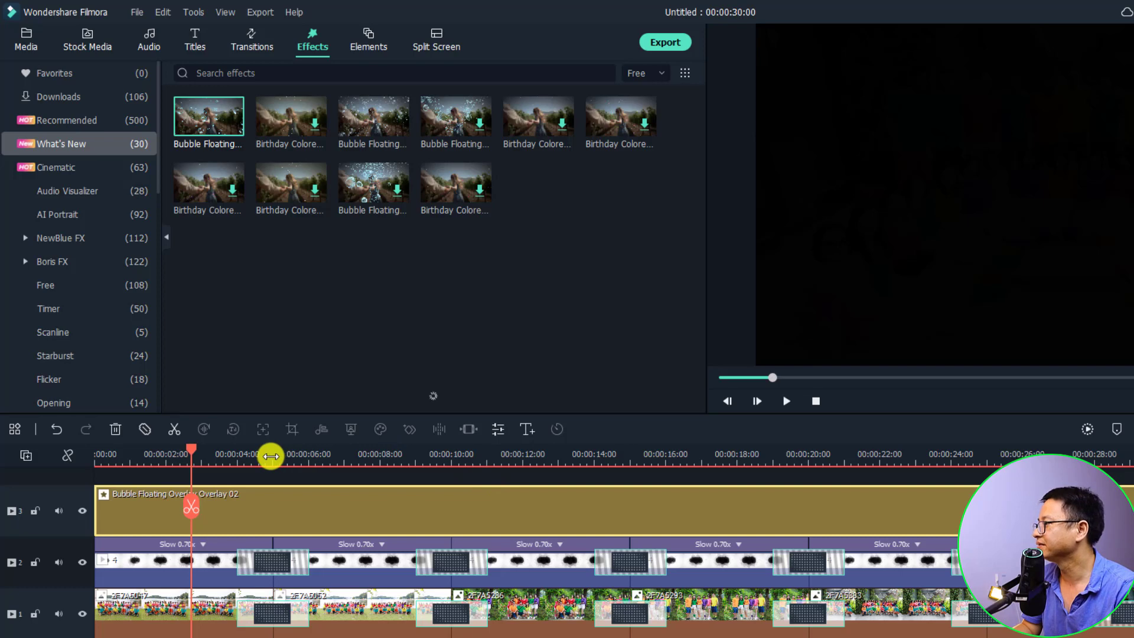
pyautogui.click(271, 456)
pyautogui.click(339, 456)
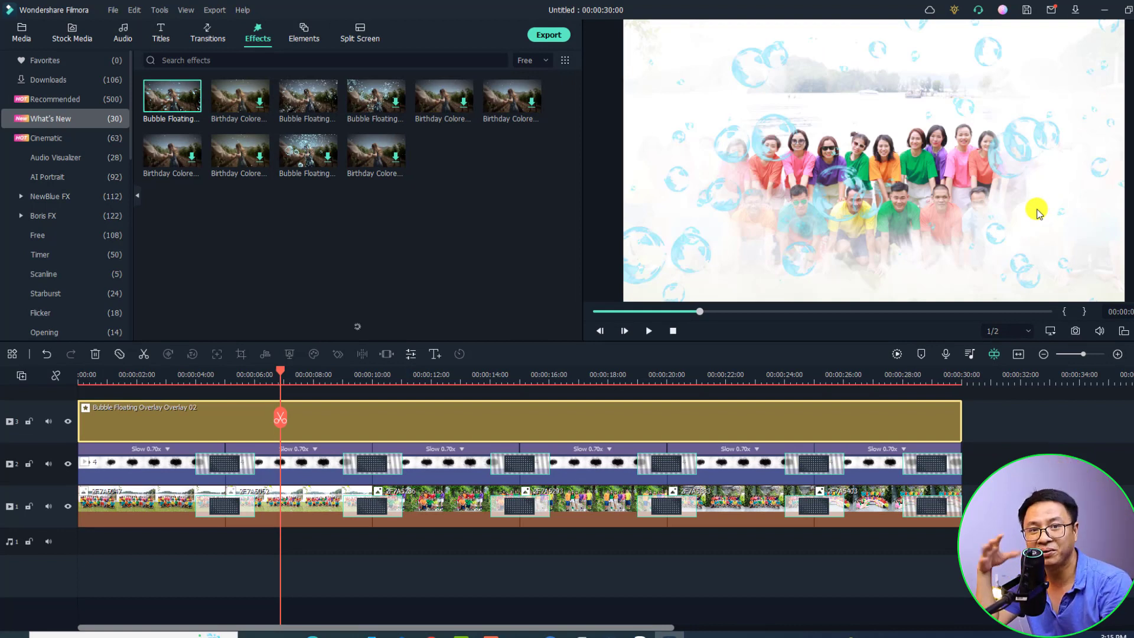
# Lower the Bubble Floating Overlay 02 effect's opacity from 100 to 64 and confirm
pyautogui.doubleClick(323, 424)
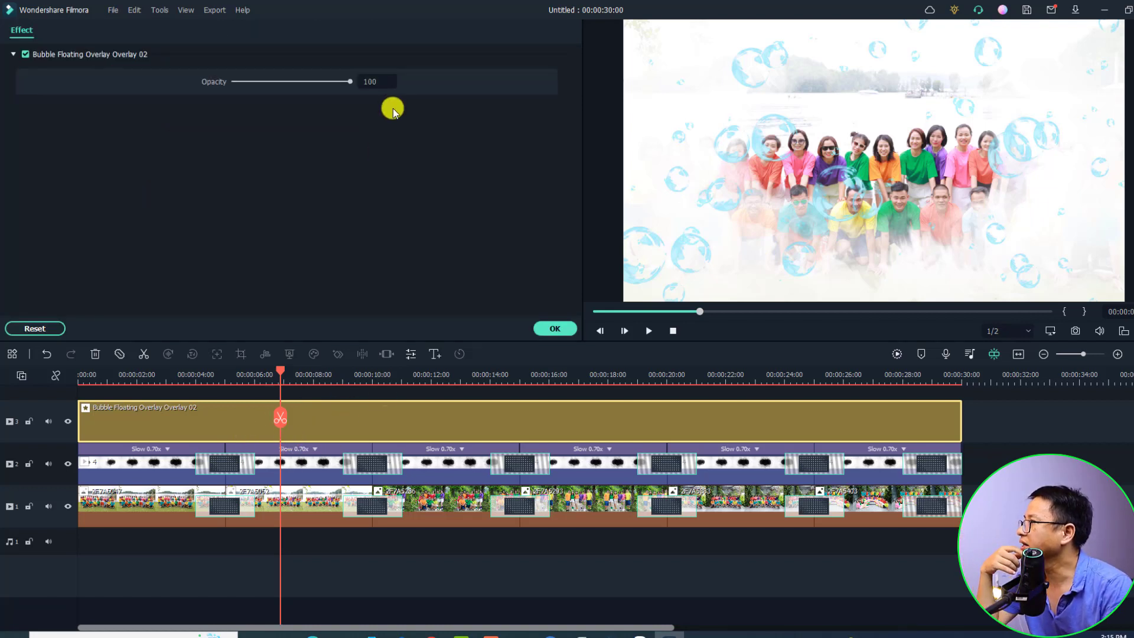
pyautogui.moveTo(349, 79); pyautogui.dragTo(309, 81)
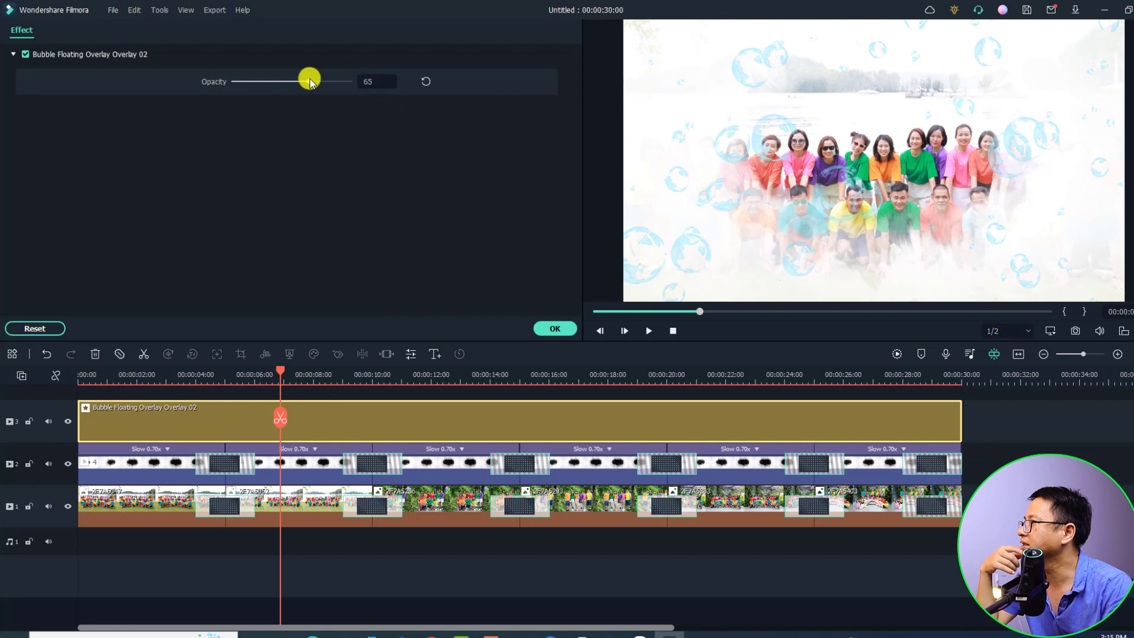
pyautogui.click(555, 329)
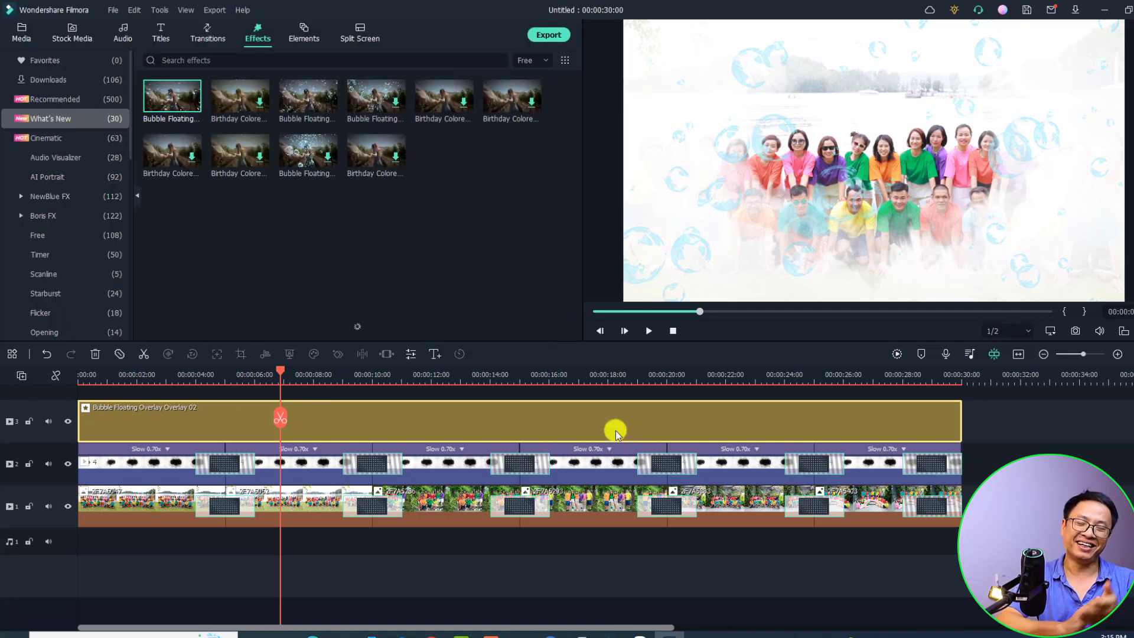